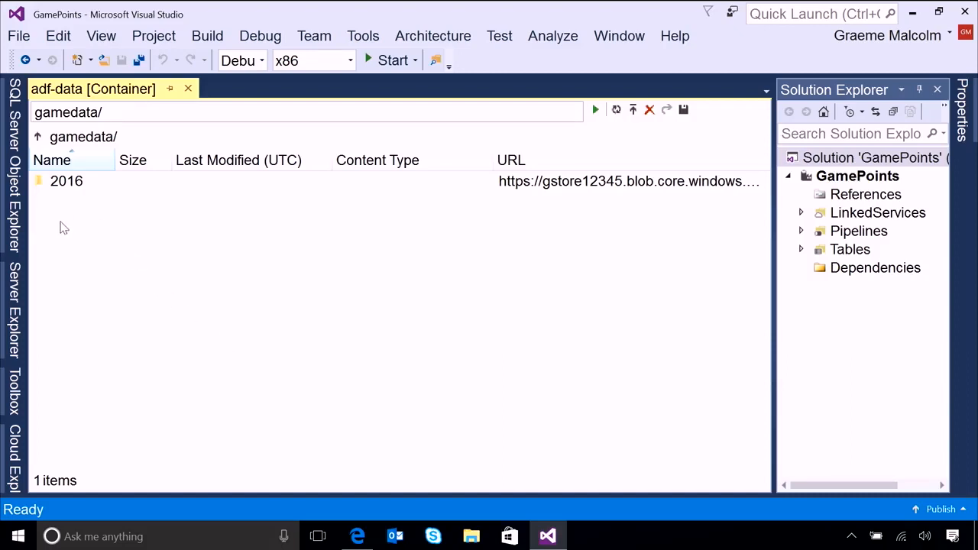
Browse the blob container's gamedata folder through 2016 into 01 to view its daily CSV files, and return to gamedata.
{"action": "double_click", "coordinate": [66, 184]}
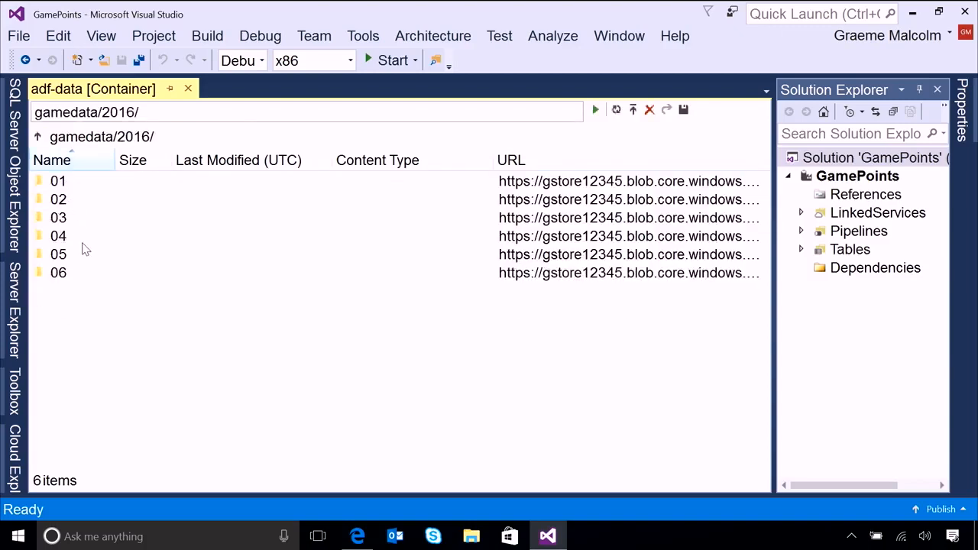
{"action": "double_click", "coordinate": [60, 183]}
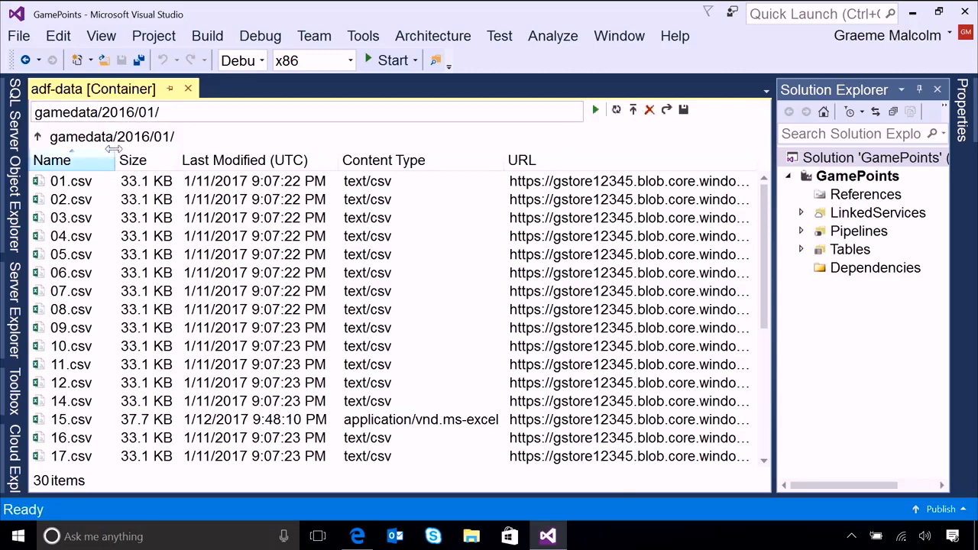
{"action": "left_click", "coordinate": [37, 139]}
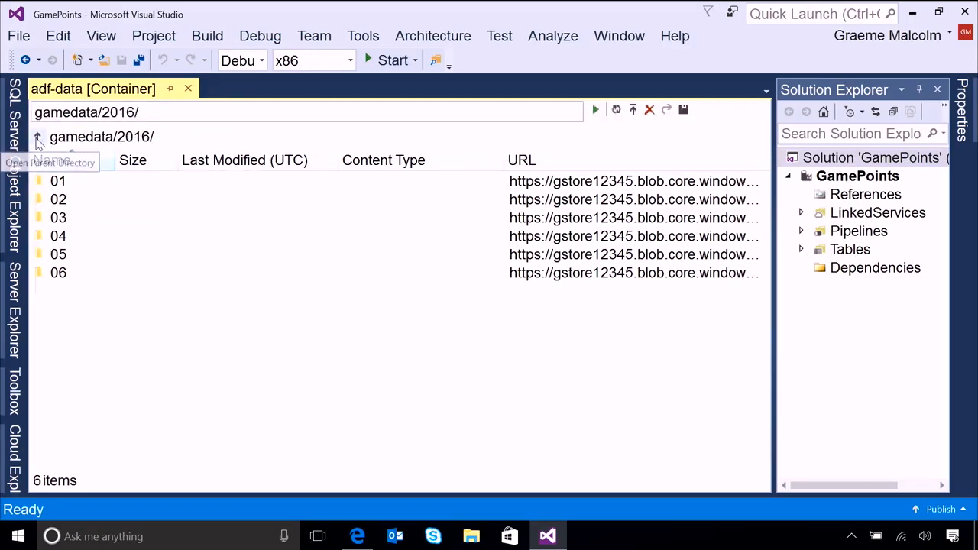
{"action": "left_click", "coordinate": [37, 138]}
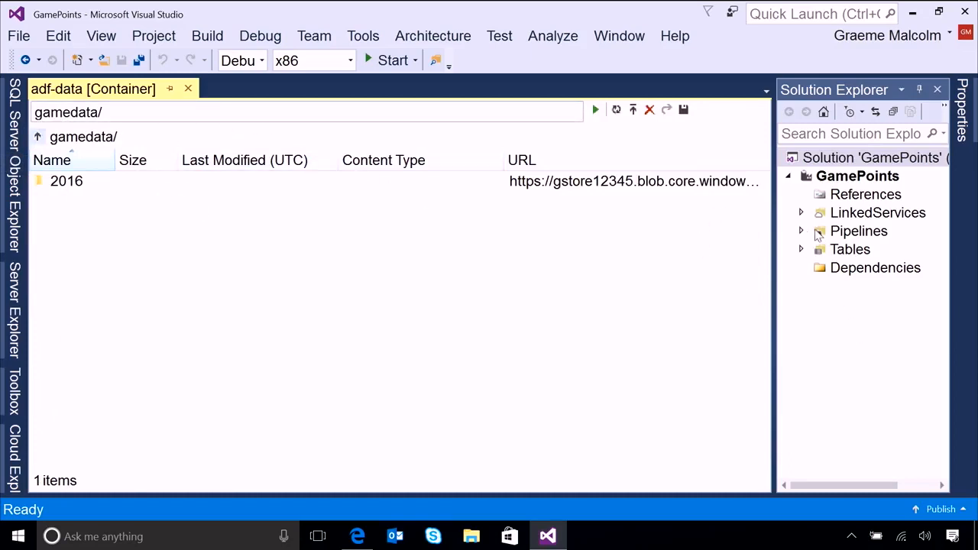
Open the blob-store.json linked service definition in the GamePoints project.
{"action": "left_click", "coordinate": [802, 214]}
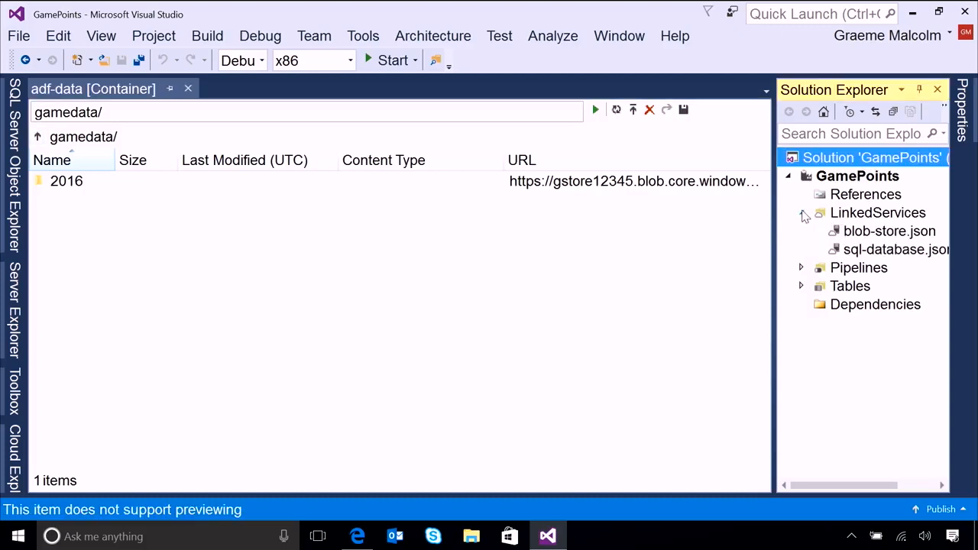
{"action": "double_click", "coordinate": [894, 232]}
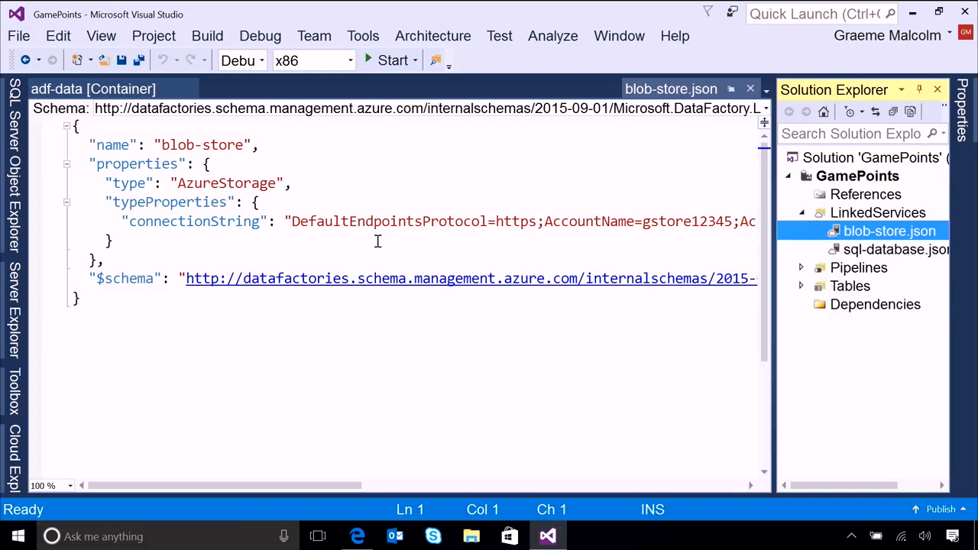
Open the daily-gamedata-csv table definition and examine its column structure, folder path, file name and text format.
{"action": "left_click", "coordinate": [801, 287]}
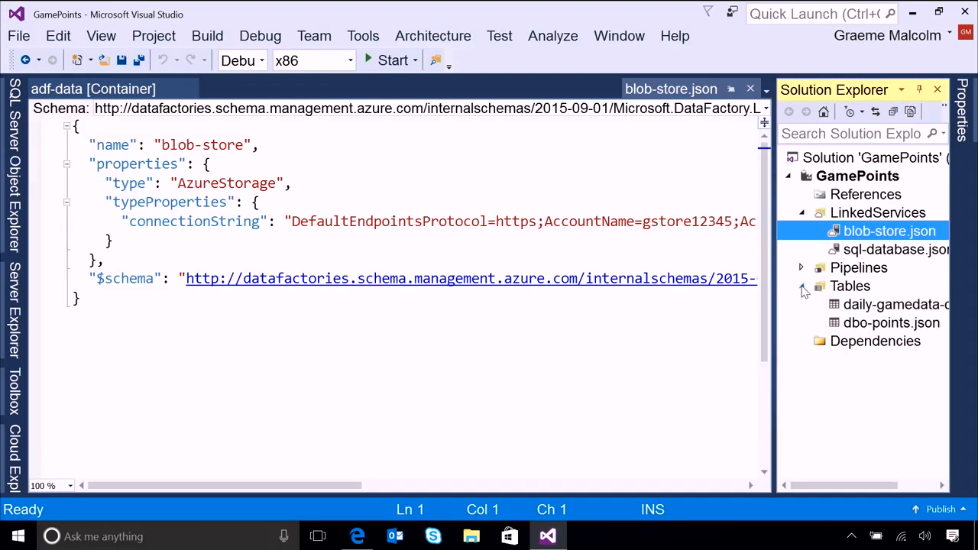
{"action": "left_click", "coordinate": [894, 306]}
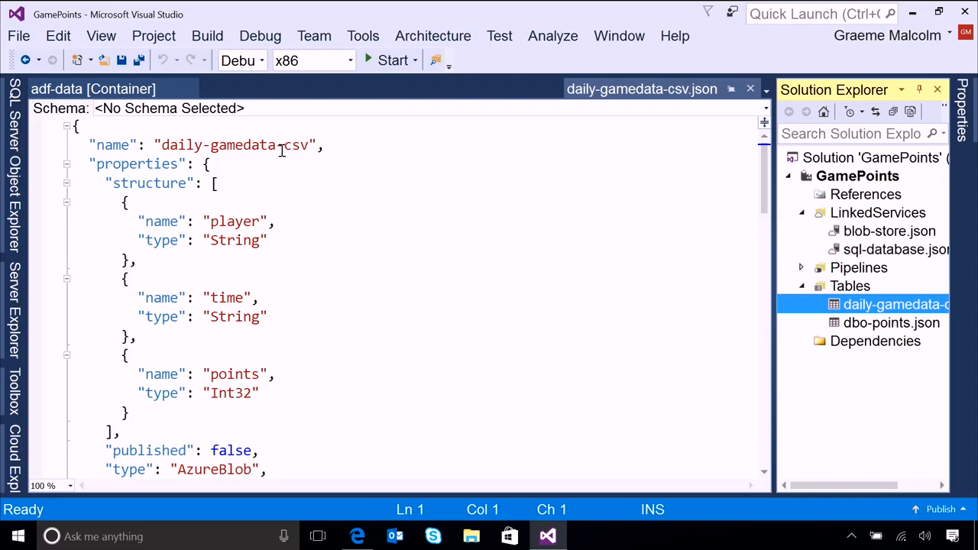
{"action": "scroll", "coordinate": [257, 252], "scroll_direction": "down", "scroll_amount": 1}
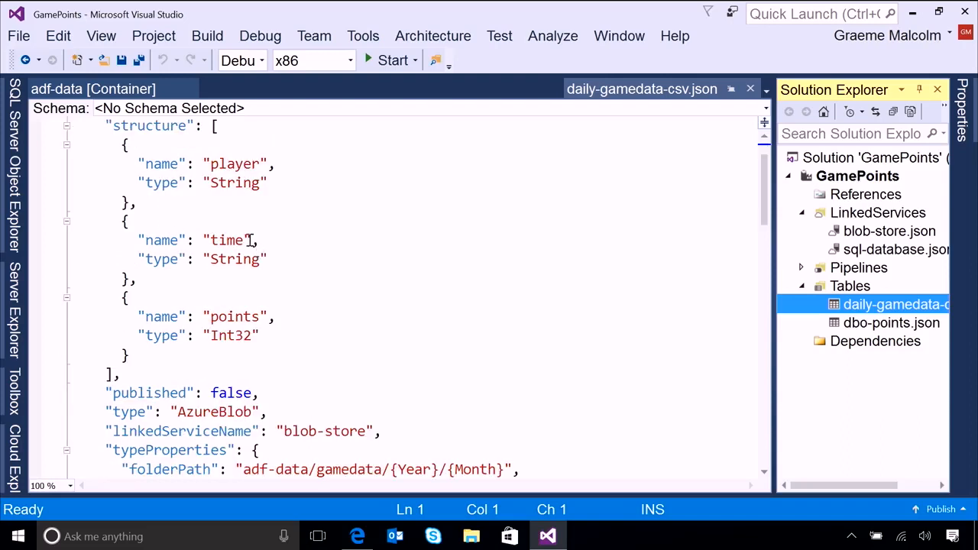
{"action": "scroll", "coordinate": [252, 240], "scroll_direction": "up", "scroll_amount": 1}
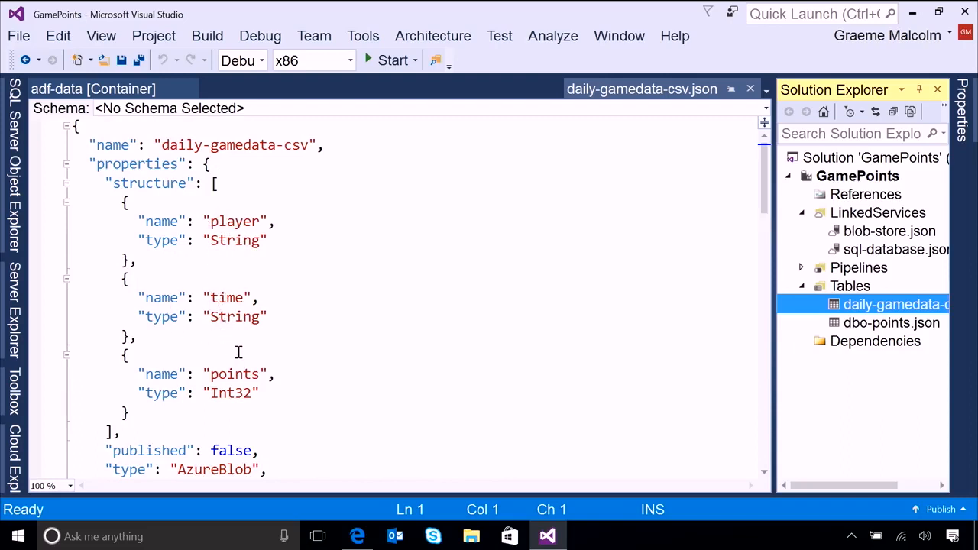
{"action": "scroll", "coordinate": [240, 350], "scroll_direction": "down", "scroll_amount": 1}
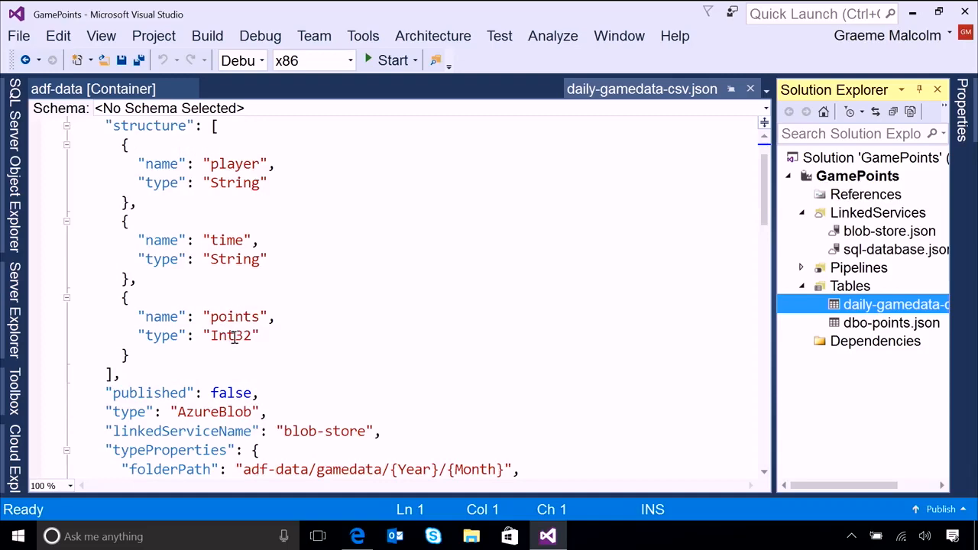
{"action": "scroll", "coordinate": [262, 291], "scroll_direction": "down", "scroll_amount": 3}
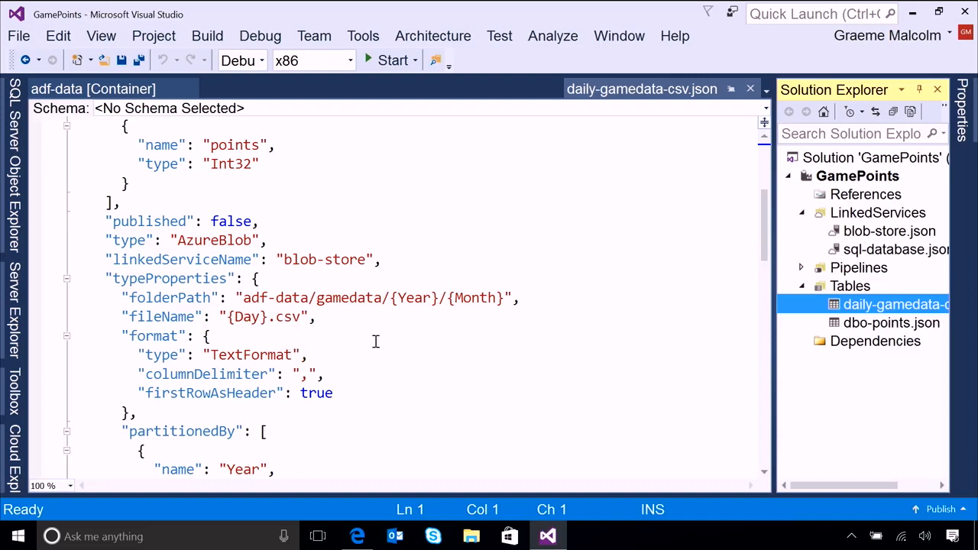
{"action": "scroll", "coordinate": [376, 342], "scroll_direction": "down", "scroll_amount": 2}
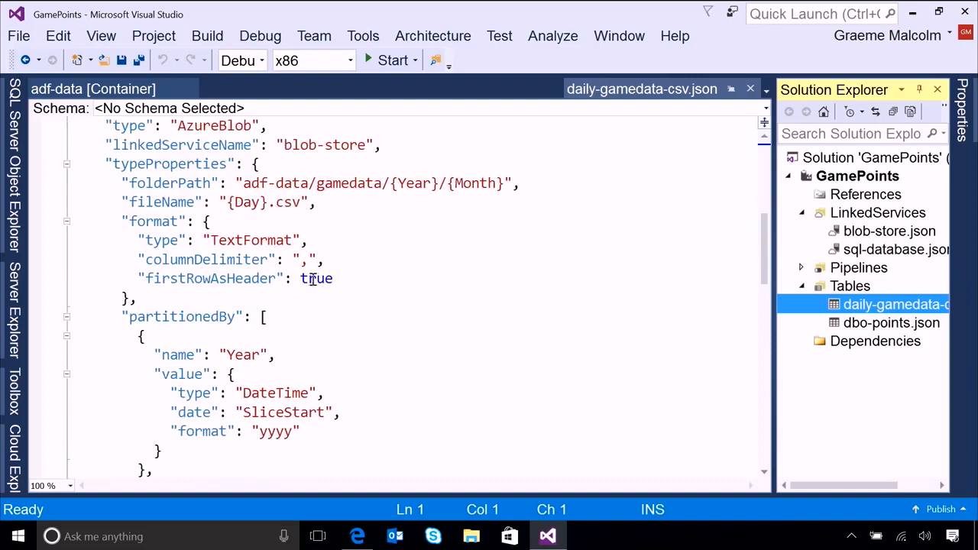
Examine the Year, Month and Day partitioning in the daily-gamedata-csv definition against its folder path, plus its availability settings.
{"action": "scroll", "coordinate": [313, 296], "scroll_direction": "down", "scroll_amount": 2}
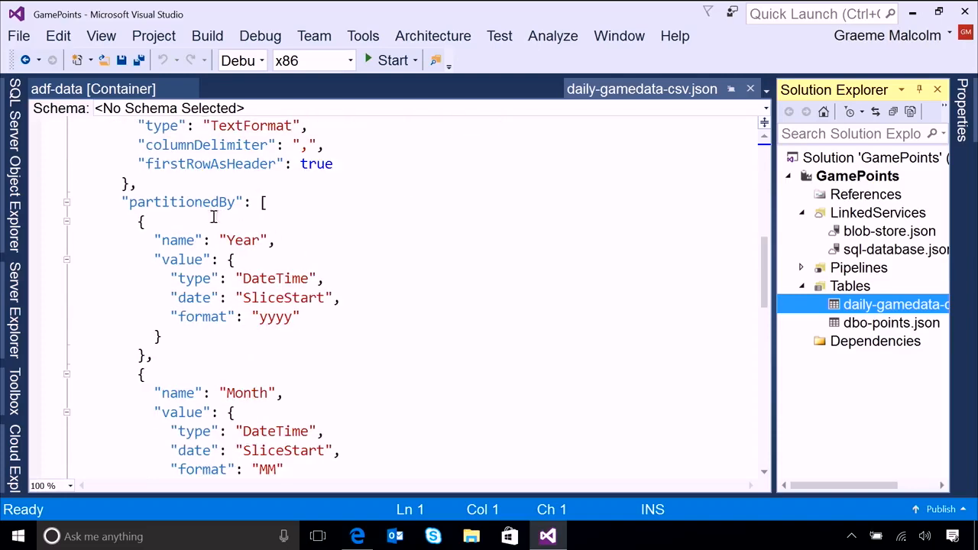
{"action": "scroll", "coordinate": [329, 269], "scroll_direction": "up", "scroll_amount": 4}
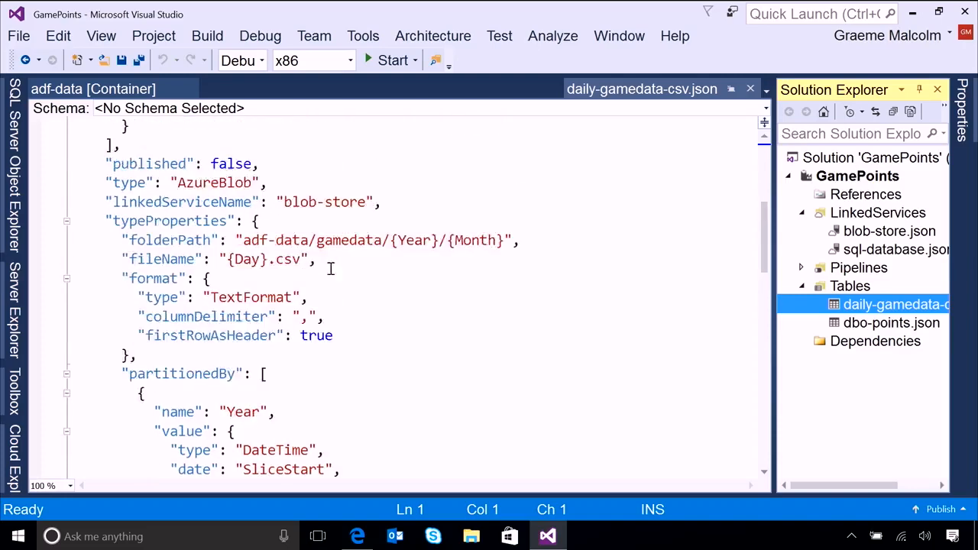
{"action": "scroll", "coordinate": [394, 252], "scroll_direction": "down", "scroll_amount": 4}
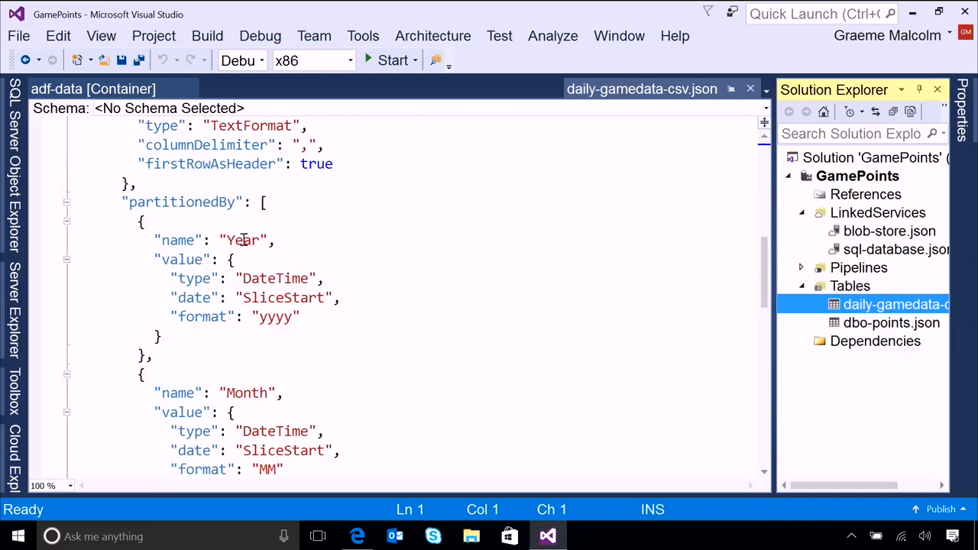
{"action": "scroll", "coordinate": [260, 289], "scroll_direction": "down", "scroll_amount": 1}
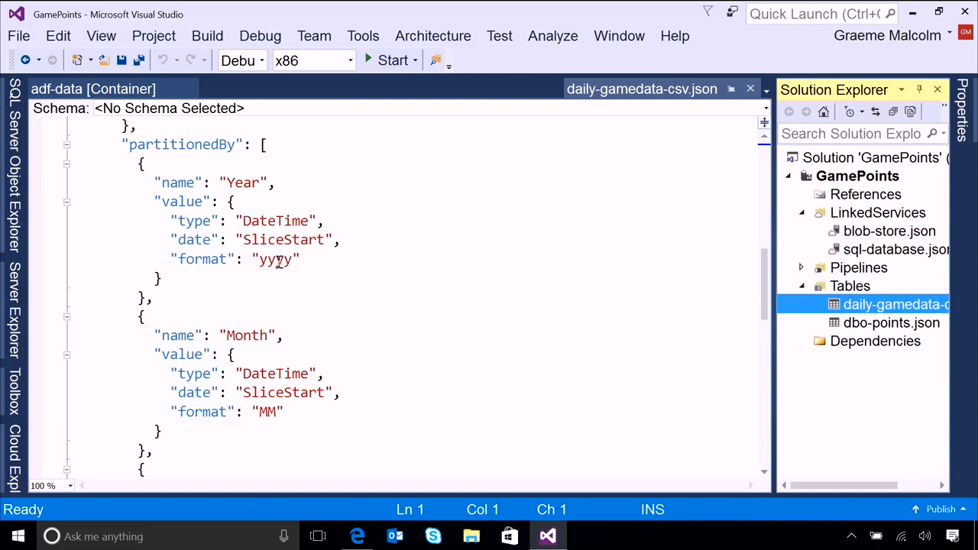
{"action": "scroll", "coordinate": [284, 260], "scroll_direction": "down", "scroll_amount": 3}
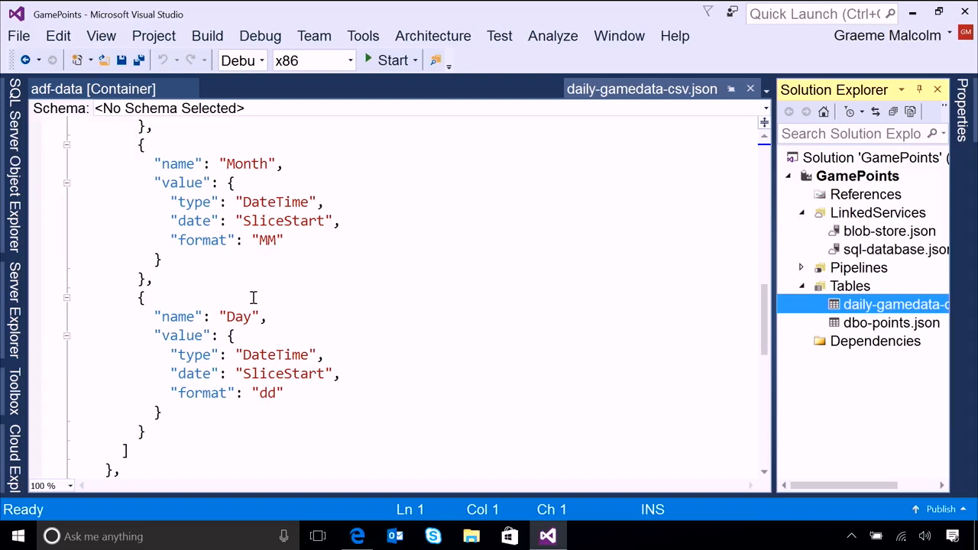
{"action": "scroll", "coordinate": [253, 298], "scroll_direction": "down", "scroll_amount": 2}
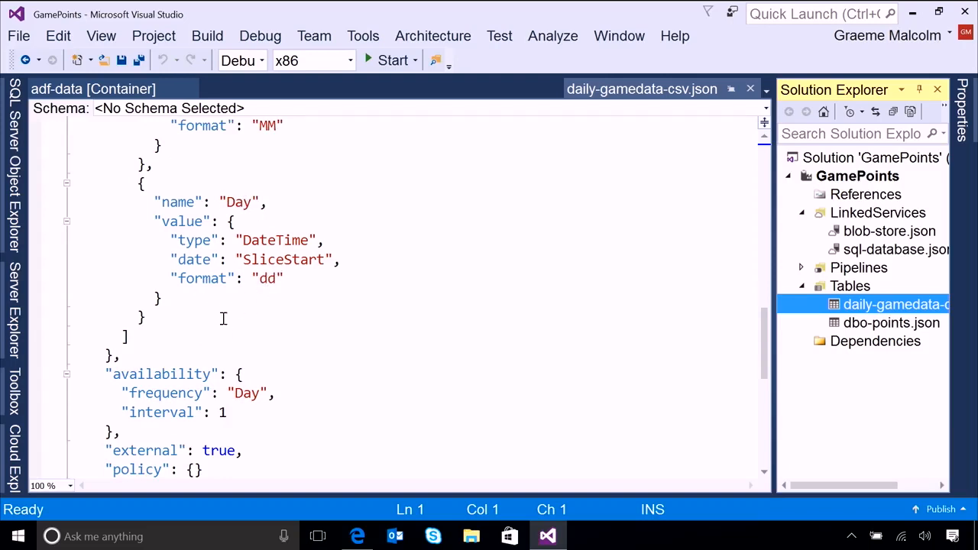
{"action": "scroll", "coordinate": [280, 318], "scroll_direction": "up", "scroll_amount": 3}
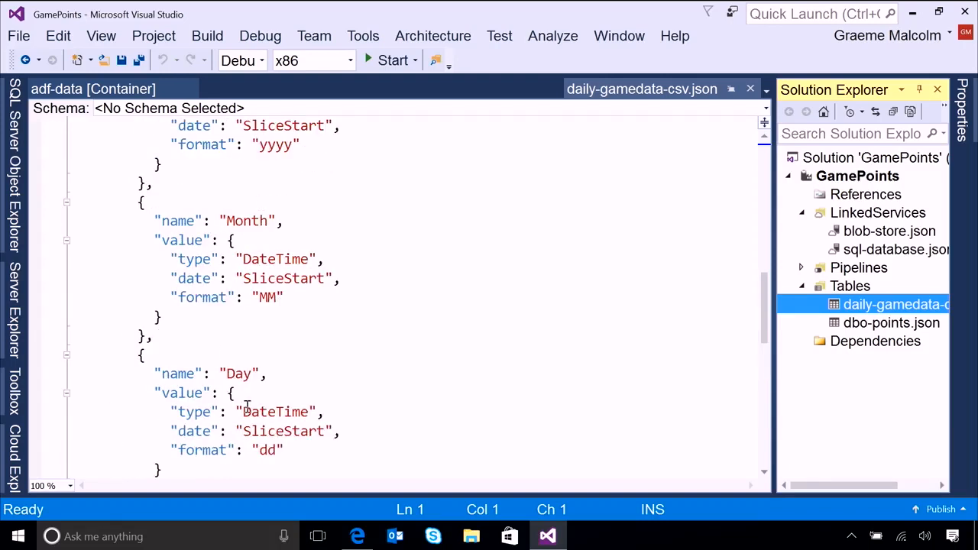
{"action": "scroll", "coordinate": [311, 317], "scroll_direction": "up", "scroll_amount": 5}
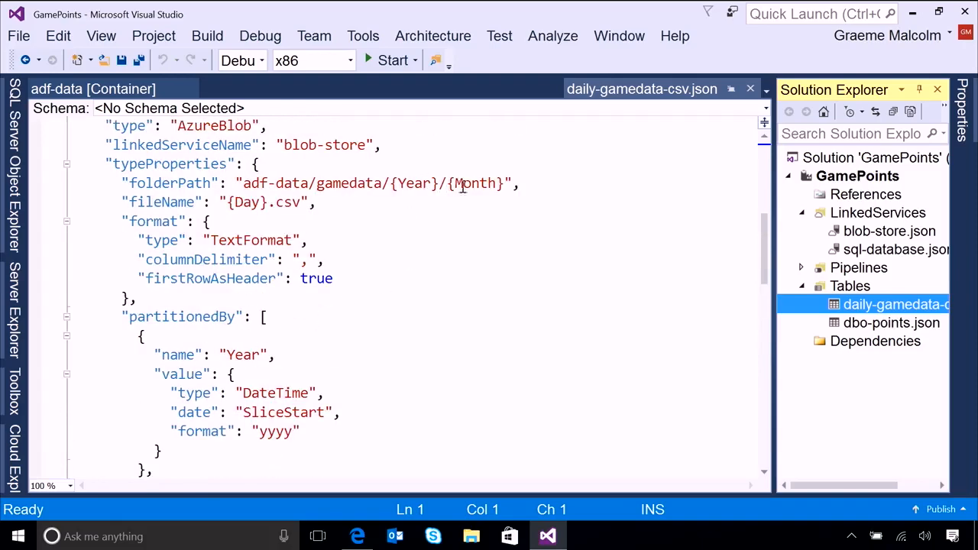
{"action": "scroll", "coordinate": [364, 354], "scroll_direction": "down", "scroll_amount": 1}
{"action": "scroll", "coordinate": [364, 354], "scroll_direction": "down", "scroll_amount": 9}
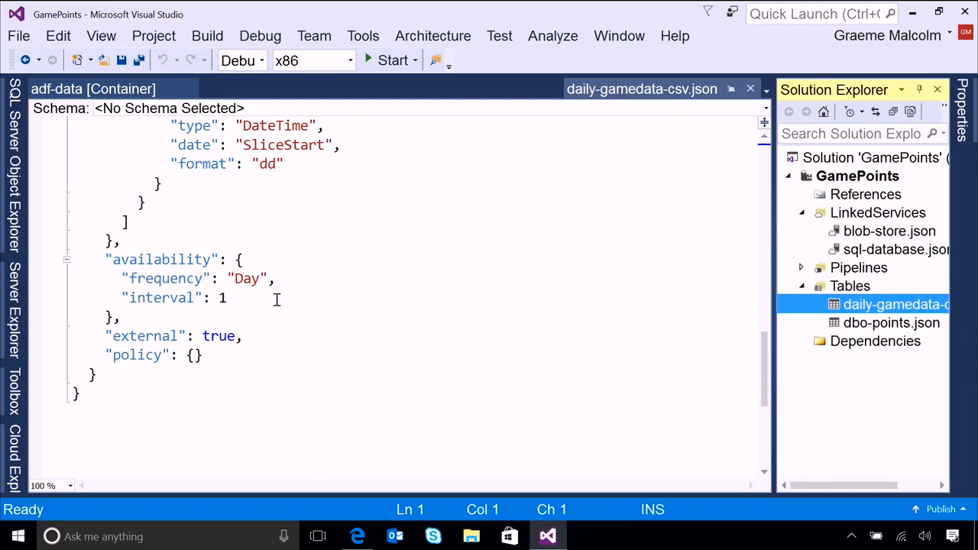
{"action": "scroll", "coordinate": [279, 300], "scroll_direction": "up", "scroll_amount": 4}
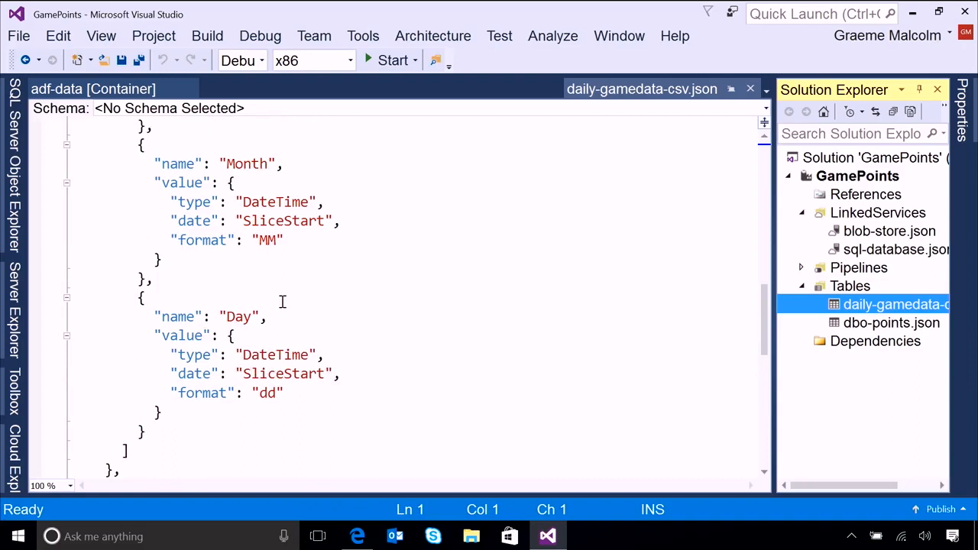
Open the sql-database.json linked service, and review the dbo-points.json table definition down to its availability settings.
{"action": "left_click", "coordinate": [901, 252]}
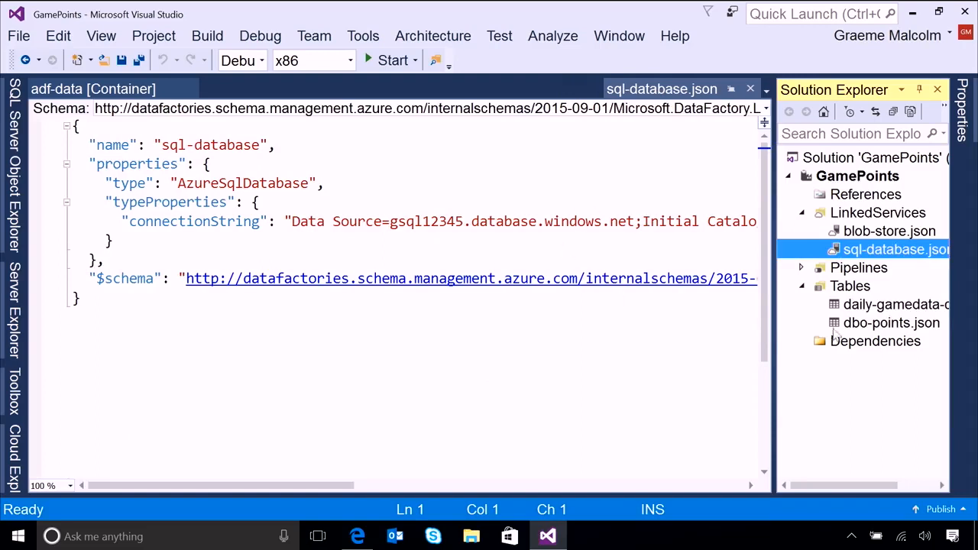
{"action": "double_click", "coordinate": [893, 325]}
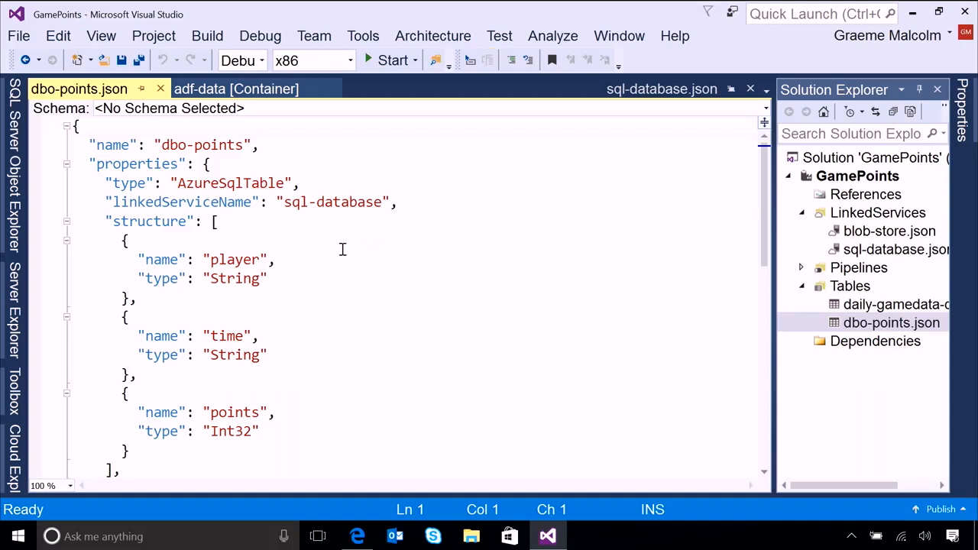
{"action": "scroll", "coordinate": [343, 249], "scroll_direction": "down", "scroll_amount": 1}
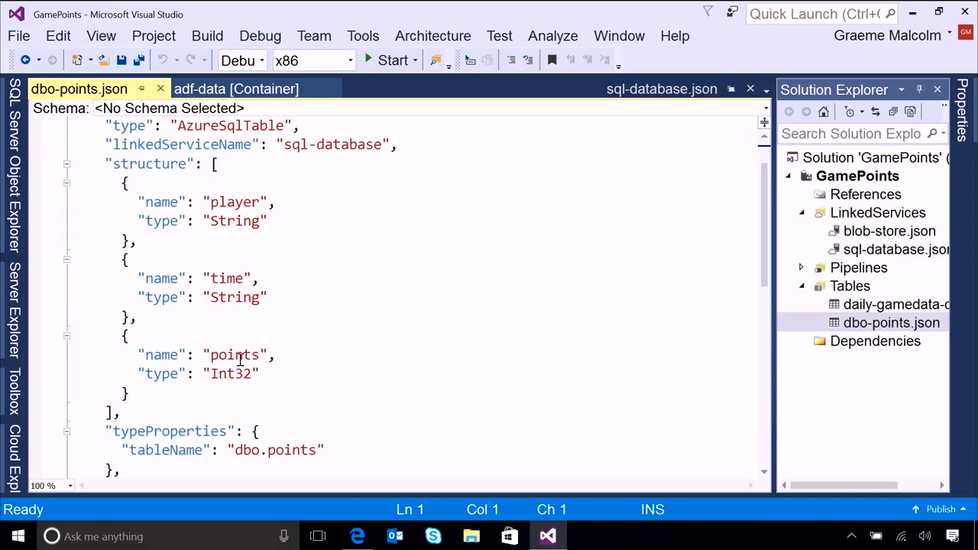
{"action": "scroll", "coordinate": [310, 319], "scroll_direction": "down", "scroll_amount": 3}
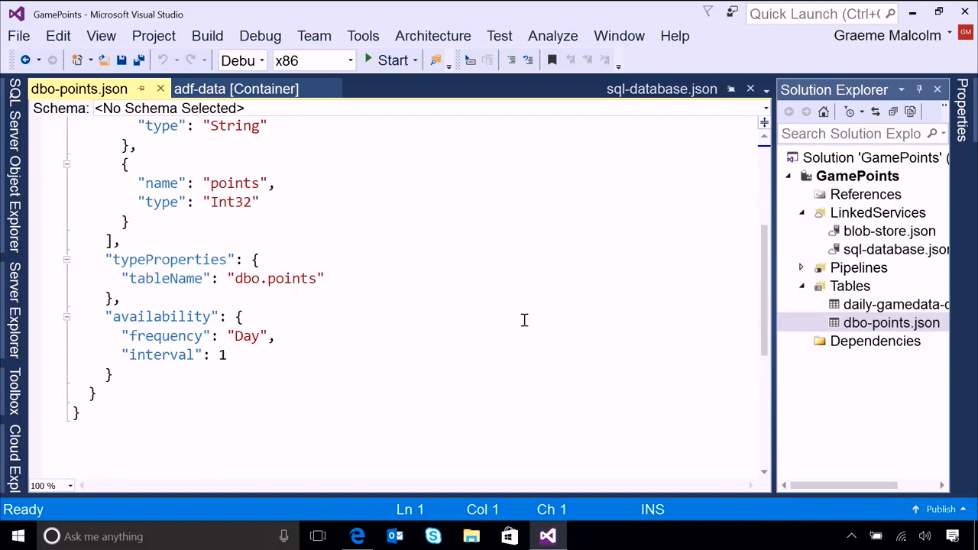
Open a new SQL query against the DataDB database on the gsql12345 server.
{"action": "left_click", "coordinate": [15, 136]}
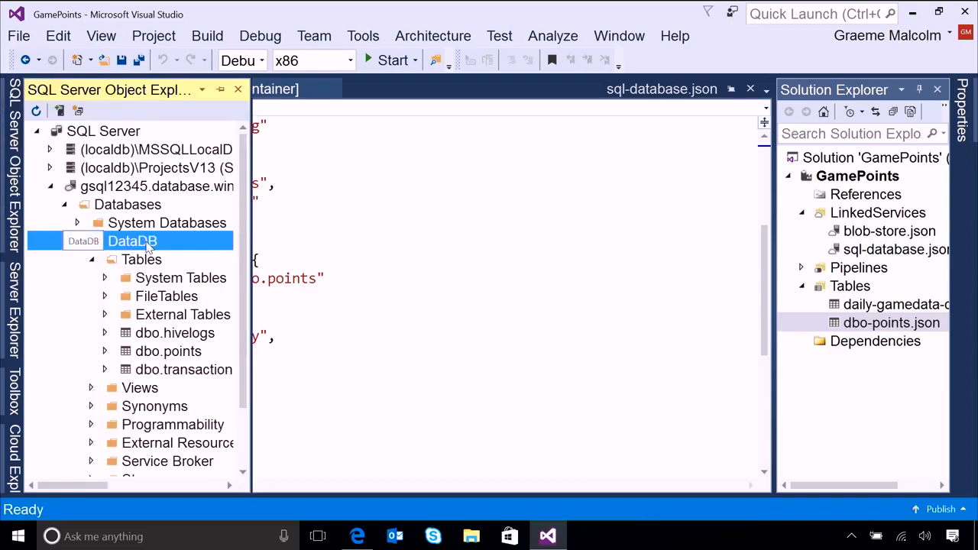
{"action": "right_click", "coordinate": [149, 246]}
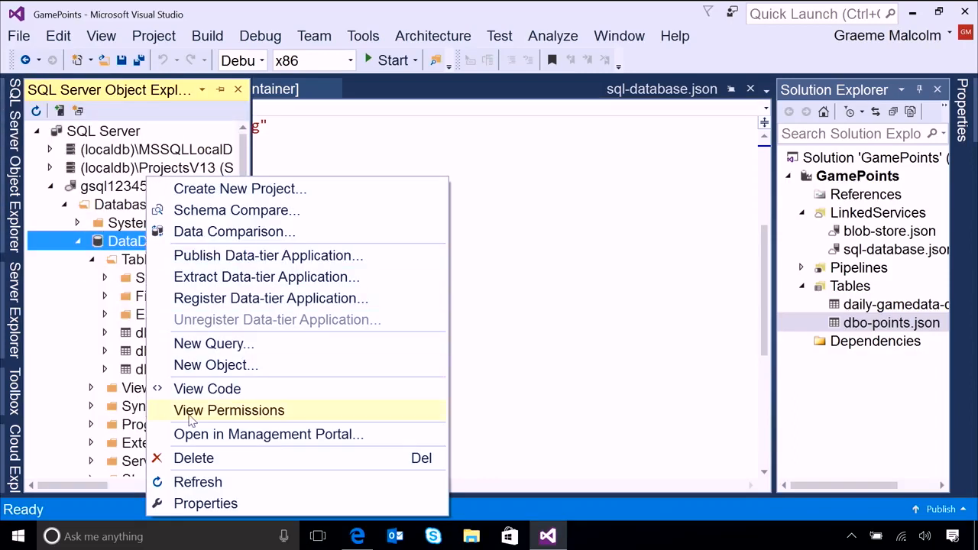
{"action": "left_click", "coordinate": [246, 345]}
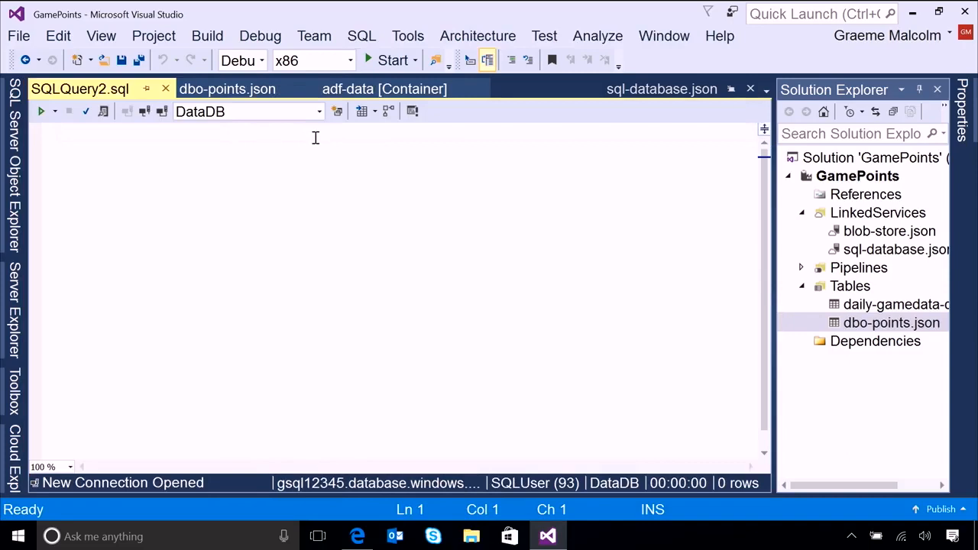
Write the query "SELECT * FROM dbo.points;" and execute it against DataDB.
{"action": "type", "text": "SELECT * FROM dbo.poiu"}
{"action": "key", "text": "BackSpace"}
{"action": "type", "text": "nts;"}
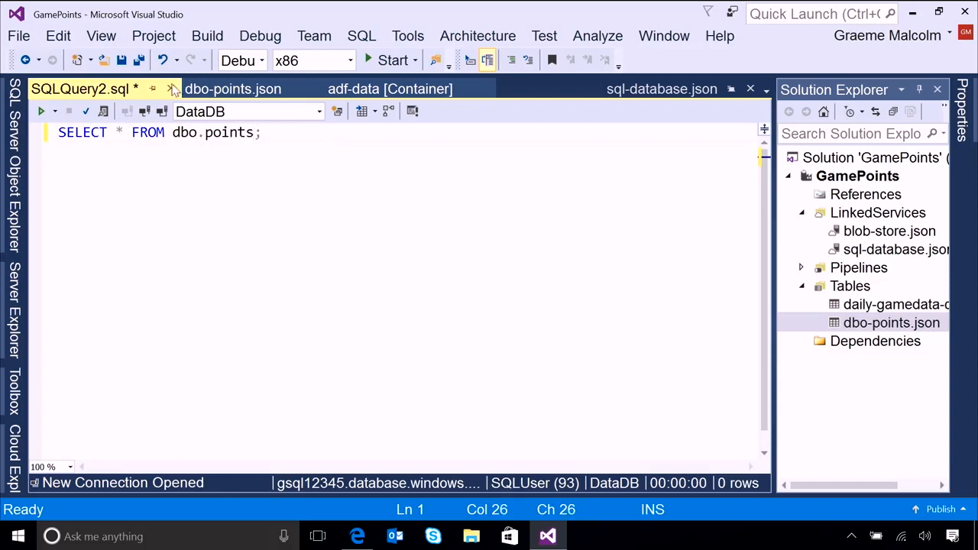
{"action": "left_click", "coordinate": [40, 110]}
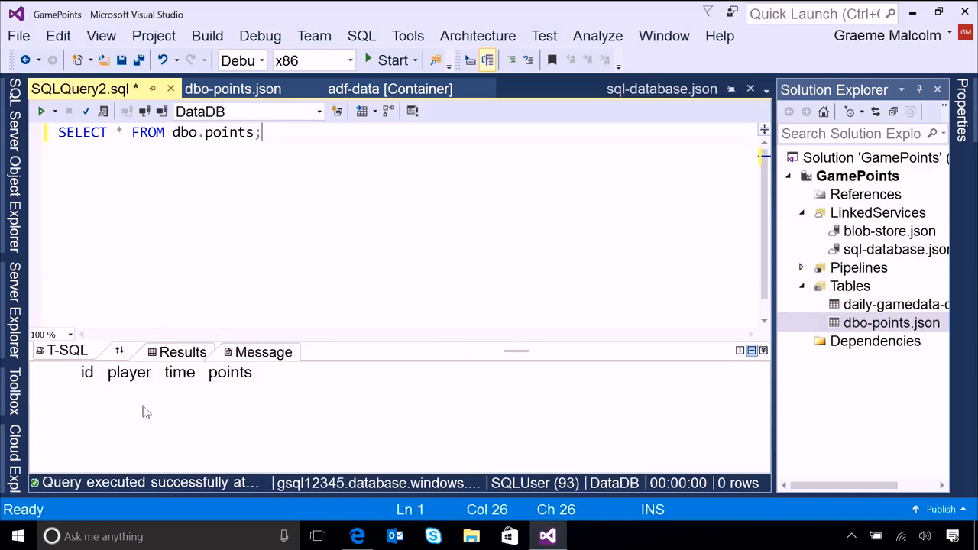
Open the Copy Daily Game Points pipeline definition and enlarge its JSON code view to fill the editor.
{"action": "left_click", "coordinate": [801, 269]}
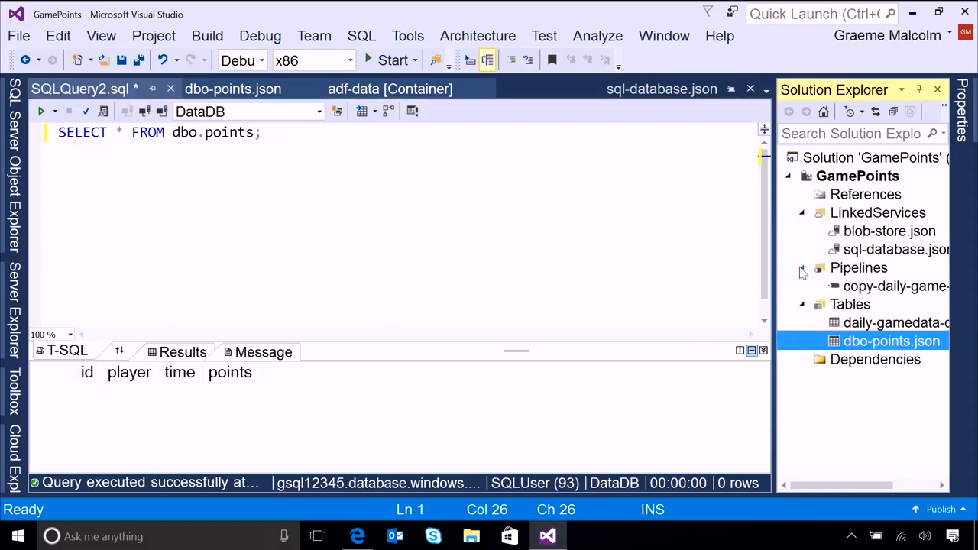
{"action": "double_click", "coordinate": [897, 288]}
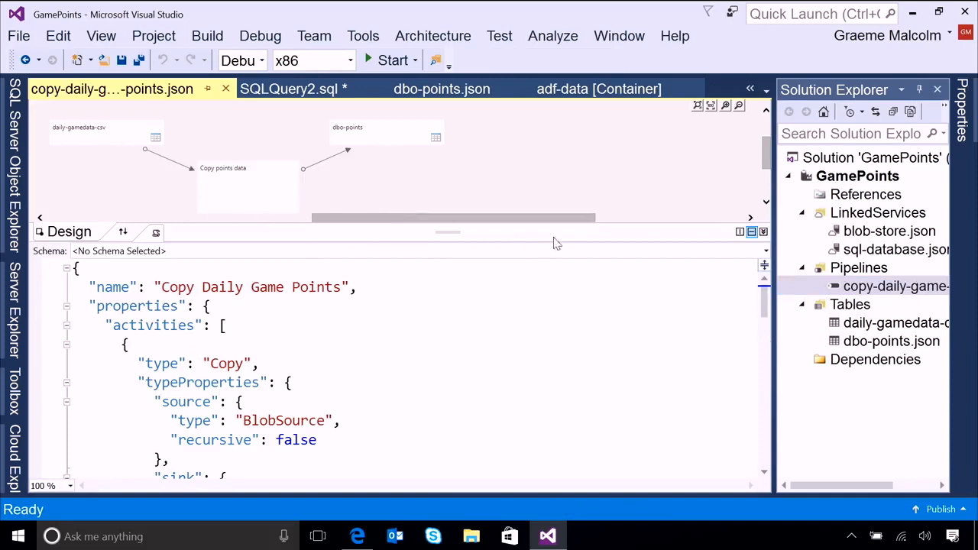
{"action": "left_click_drag", "start_coordinate": [460, 236], "coordinate": [459, 87]}
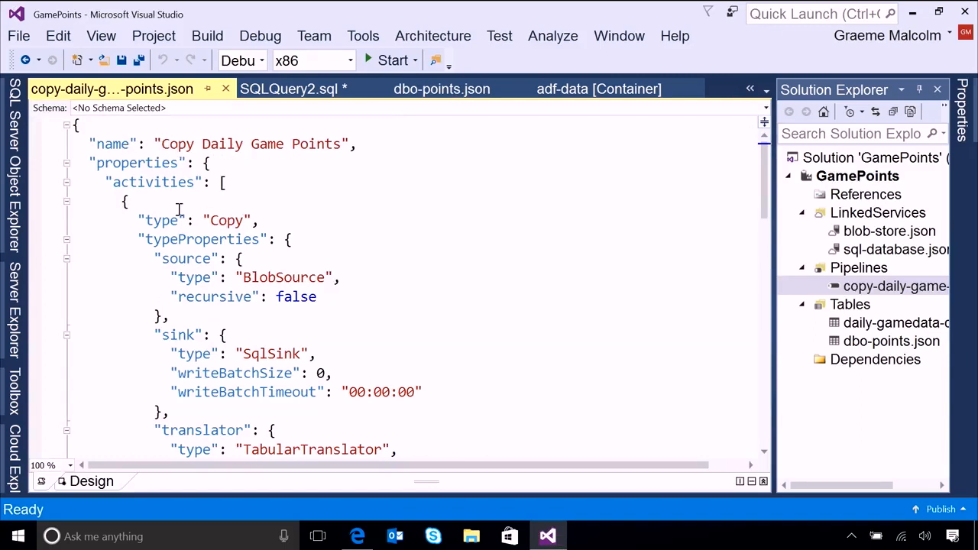
Review the pipeline's copy activity: its source and sink types, column mappings, inputs and outputs.
{"action": "scroll", "coordinate": [183, 211], "scroll_direction": "down", "scroll_amount": 1}
{"action": "scroll", "coordinate": [190, 331], "scroll_direction": "down", "scroll_amount": 1}
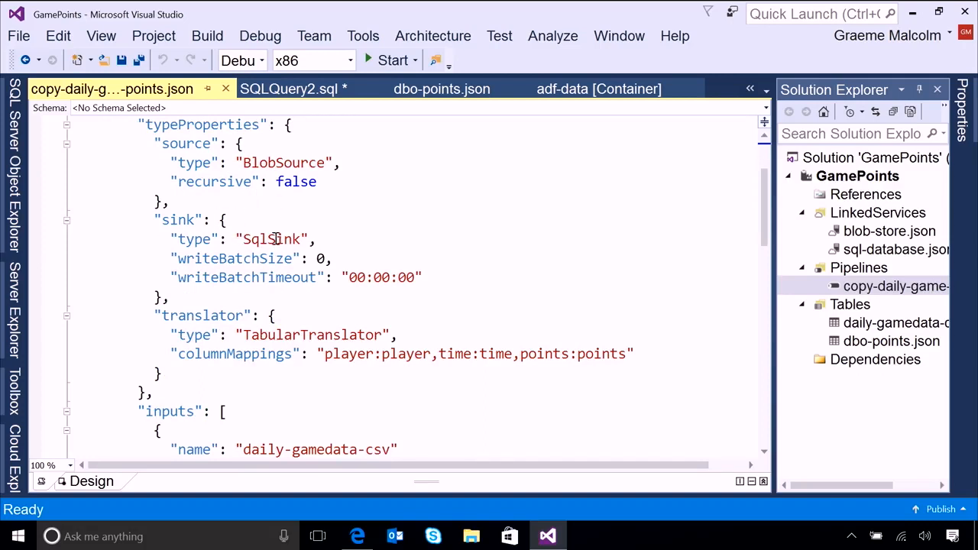
{"action": "scroll", "coordinate": [396, 285], "scroll_direction": "down", "scroll_amount": 2}
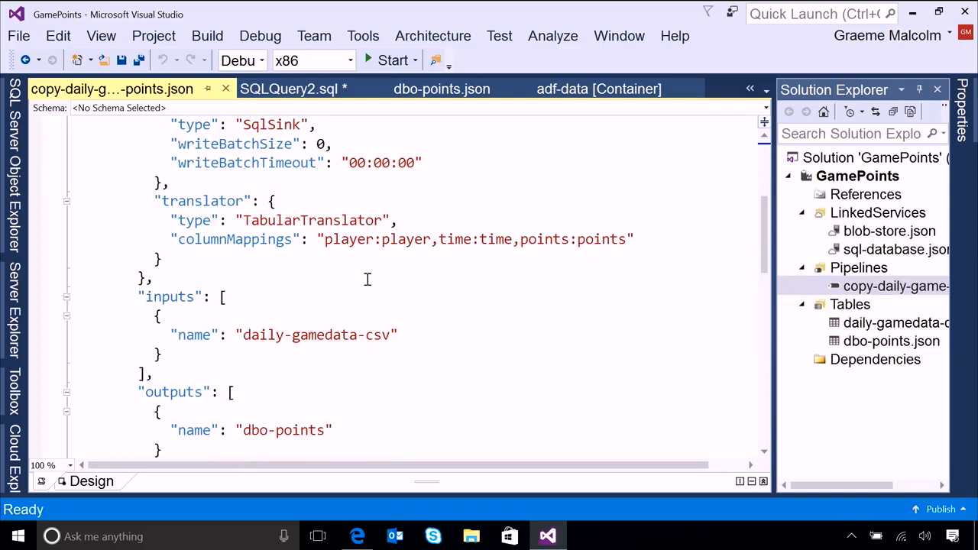
{"action": "scroll", "coordinate": [366, 270], "scroll_direction": "down", "scroll_amount": 1}
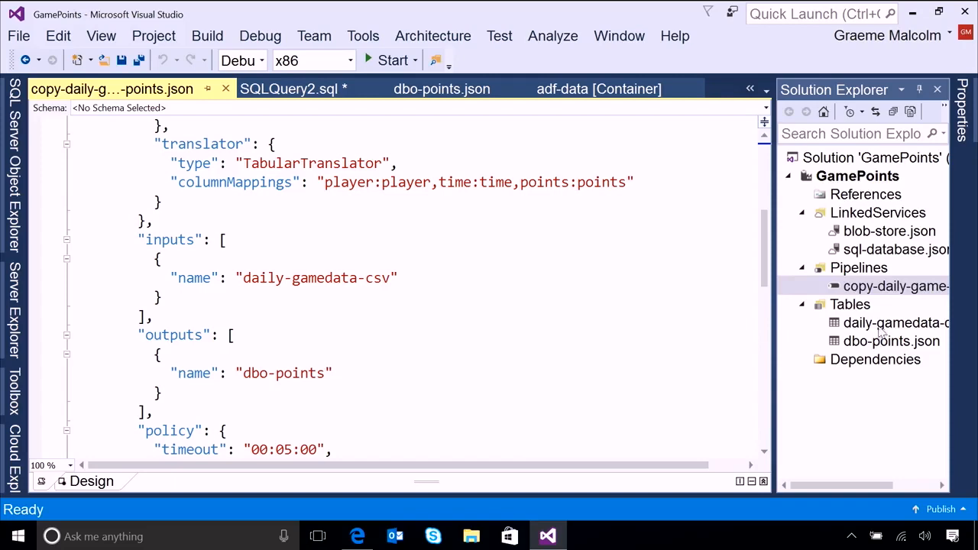
{"action": "scroll", "coordinate": [296, 263], "scroll_direction": "down", "scroll_amount": 1}
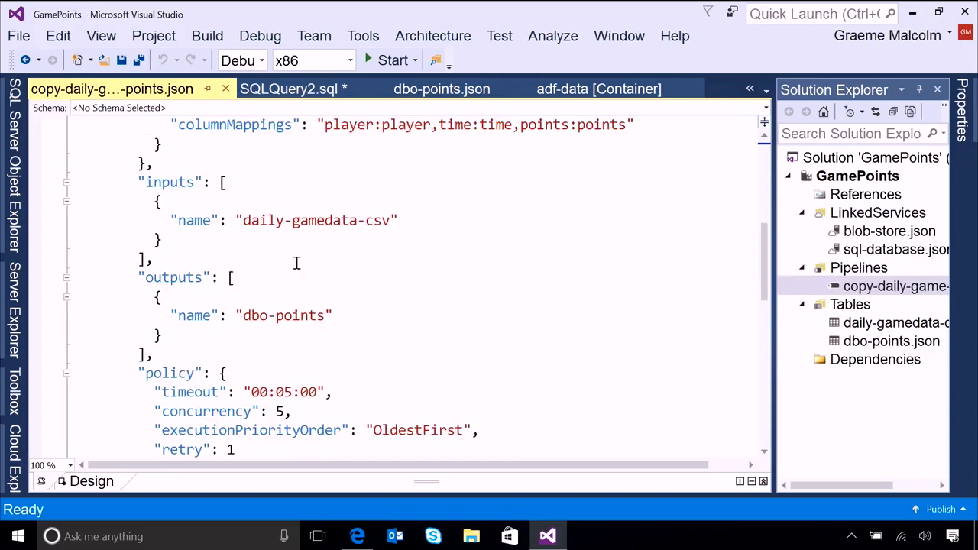
{"action": "scroll", "coordinate": [294, 263], "scroll_direction": "down", "scroll_amount": 1}
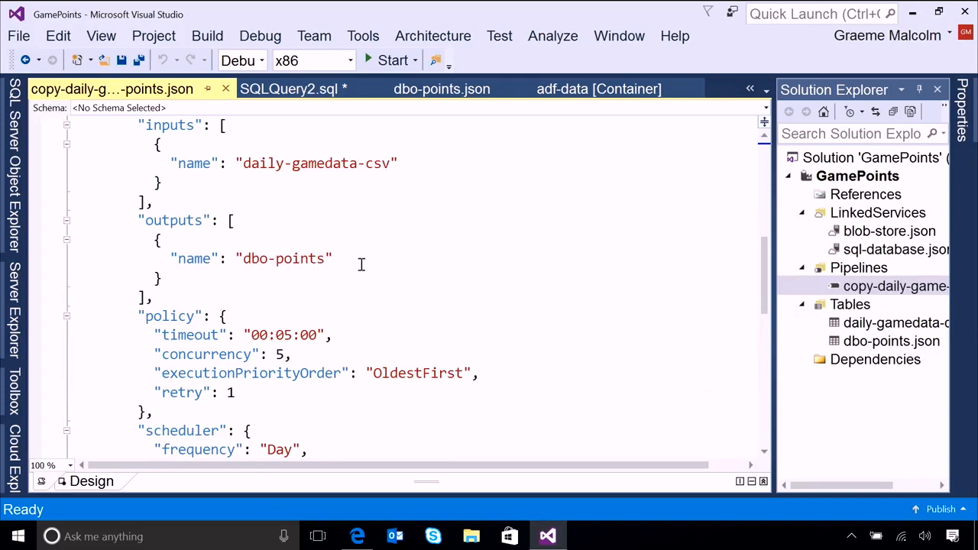
Examine the pipeline's policy, scheduler frequency, start and end dates, and pipelineMode setting at the end of the JSON.
{"action": "scroll", "coordinate": [358, 262], "scroll_direction": "down", "scroll_amount": 1}
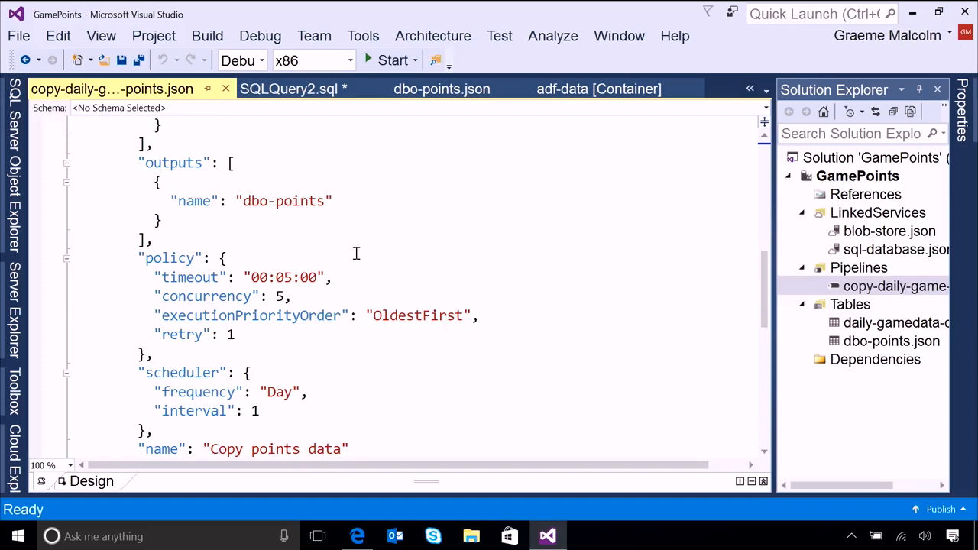
{"action": "scroll", "coordinate": [357, 254], "scroll_direction": "down", "scroll_amount": 1}
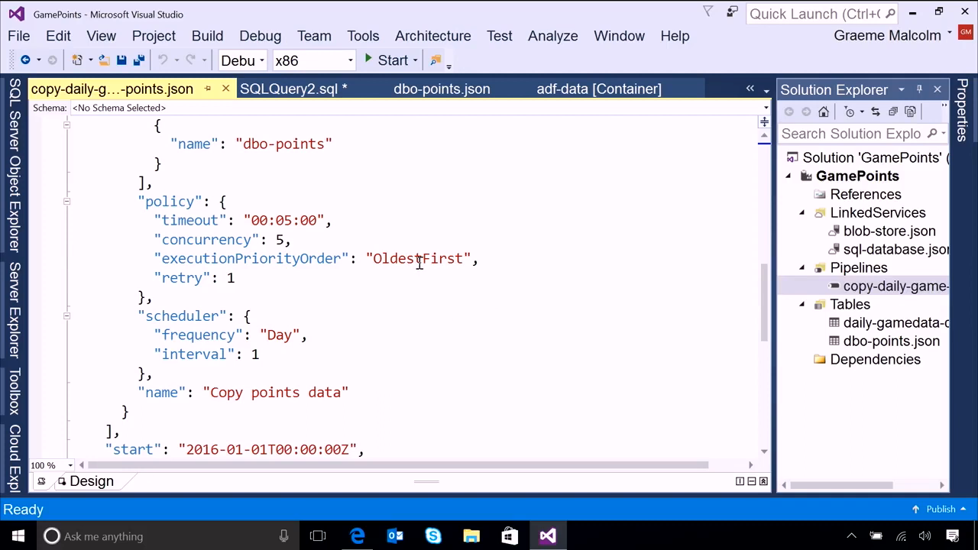
{"action": "scroll", "coordinate": [419, 263], "scroll_direction": "down", "scroll_amount": 1}
{"action": "scroll", "coordinate": [419, 263], "scroll_direction": "down", "scroll_amount": 1}
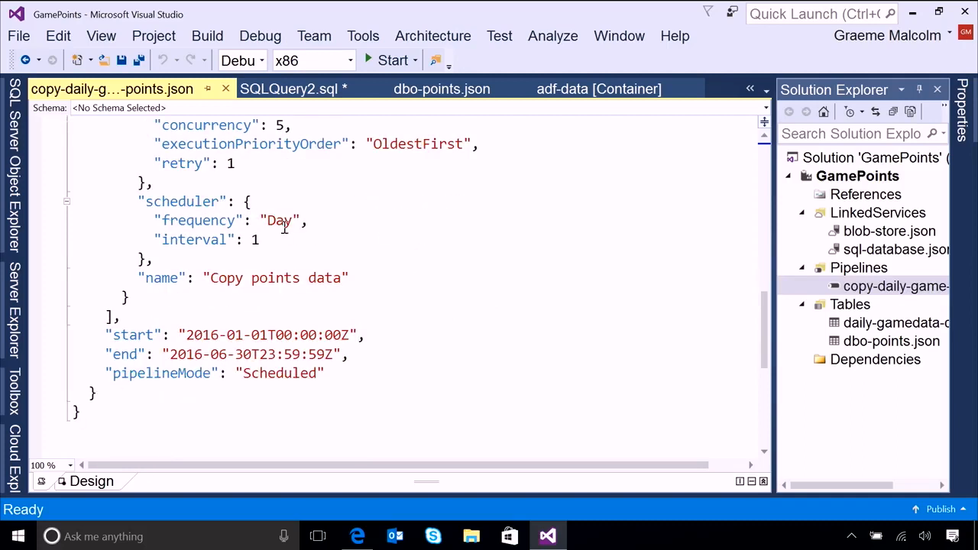
{"action": "scroll", "coordinate": [347, 229], "scroll_direction": "down", "scroll_amount": 1}
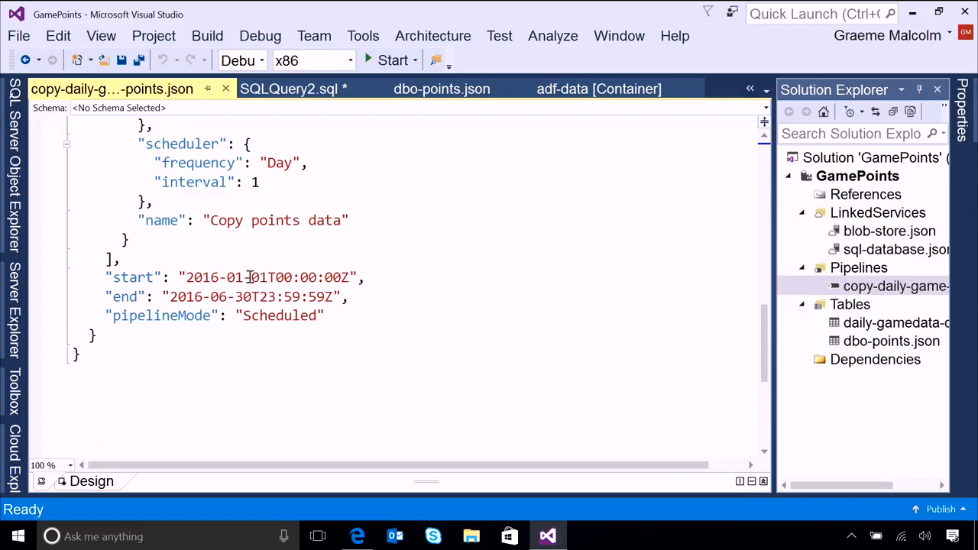
{"action": "left_click", "coordinate": [280, 317]}
{"action": "double_click", "coordinate": [280, 317]}
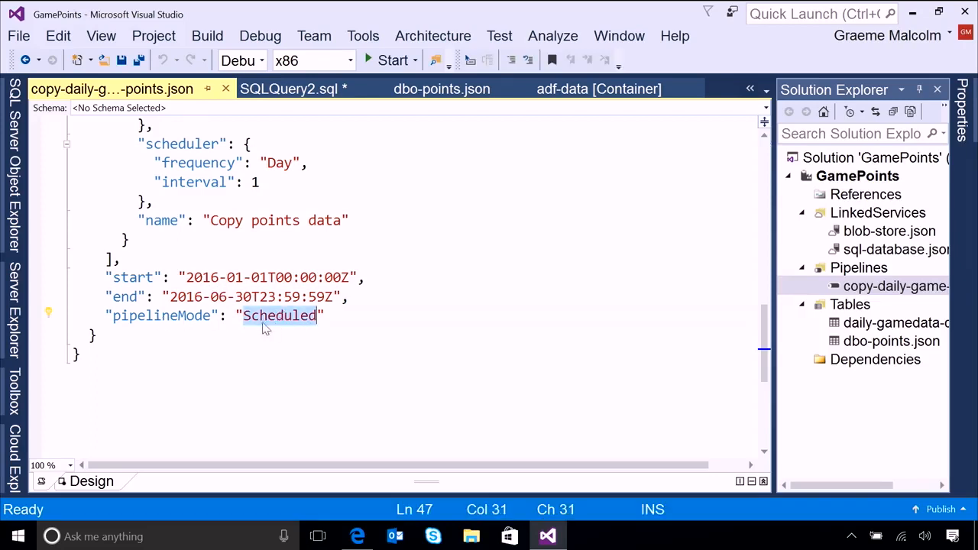
{"action": "left_click", "coordinate": [285, 317]}
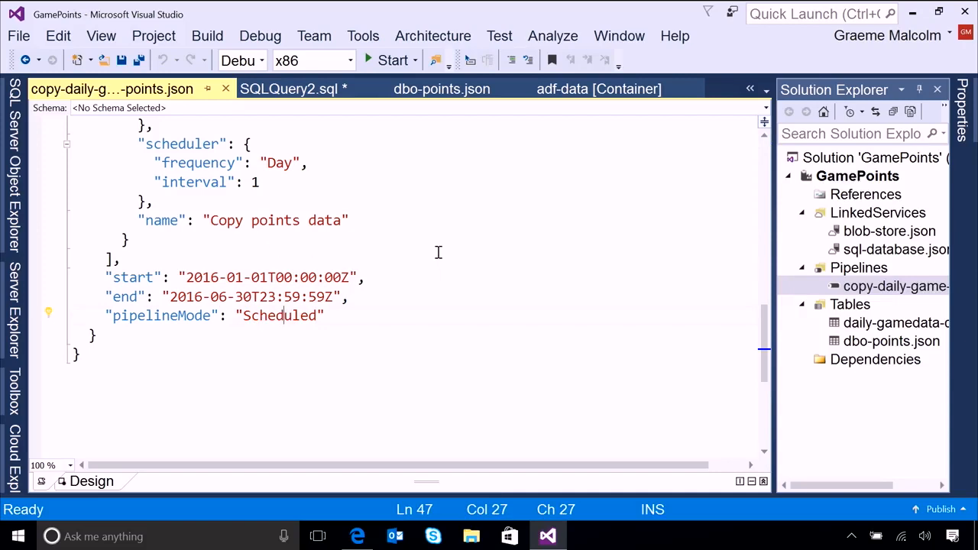
Publish all GamePoints project items to the existing adf-12345 data factory without a deployment config, and close the Data Factory Task List.
{"action": "left_click", "coordinate": [870, 179]}
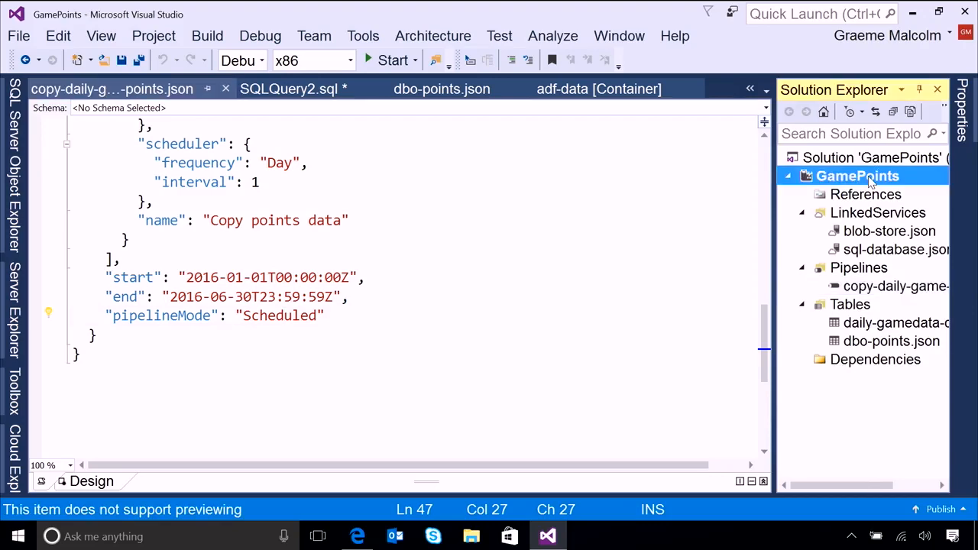
{"action": "right_click", "coordinate": [870, 179]}
{"action": "left_click", "coordinate": [690, 130]}
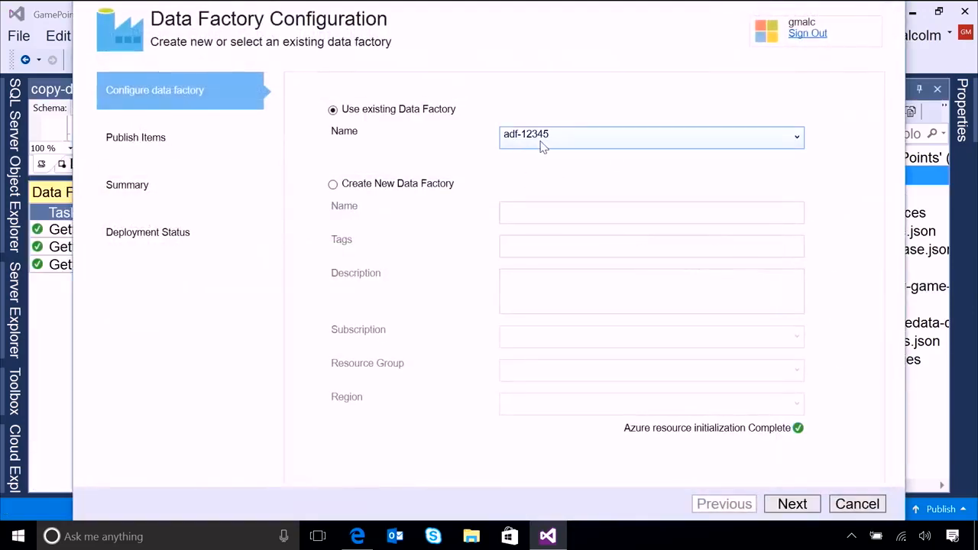
{"action": "left_click", "coordinate": [802, 506]}
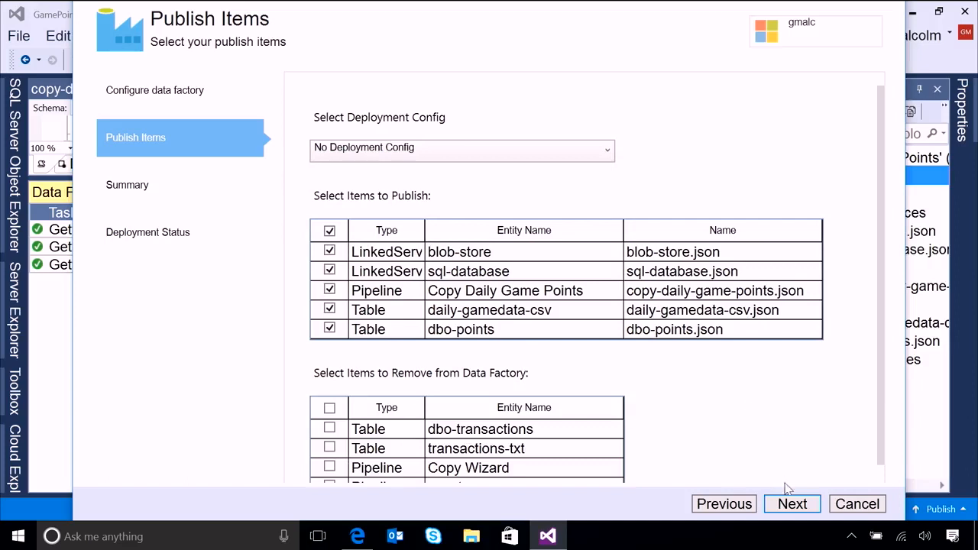
{"action": "left_click", "coordinate": [797, 506]}
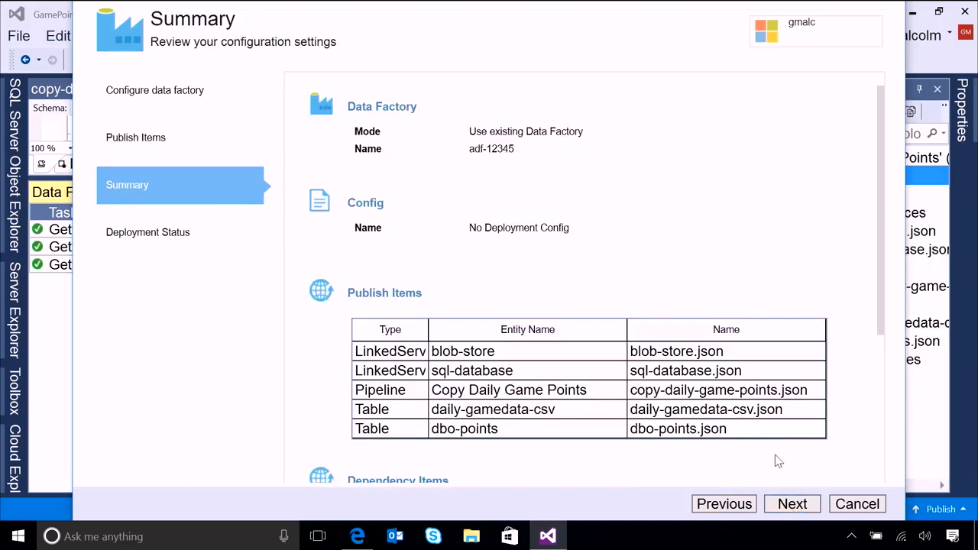
{"action": "left_click", "coordinate": [792, 504]}
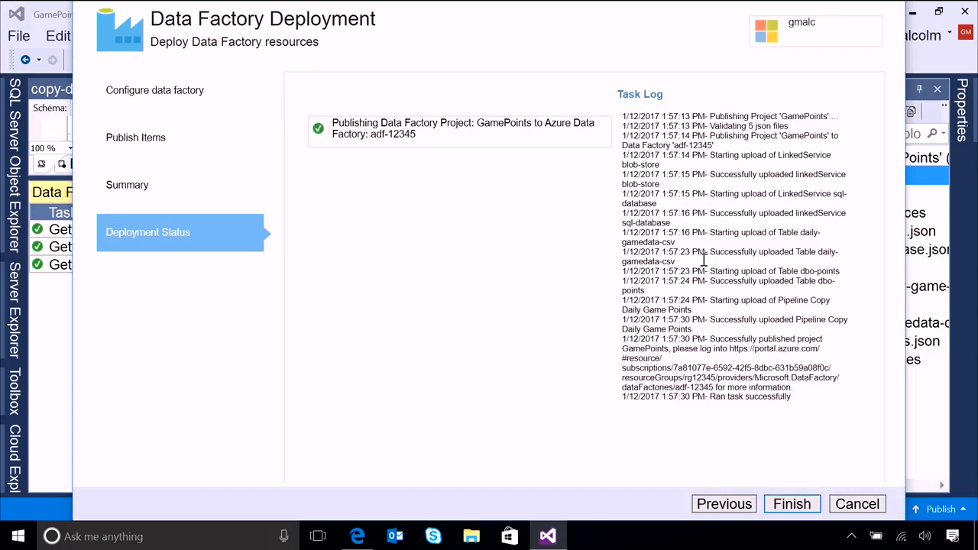
{"action": "left_click", "coordinate": [792, 505]}
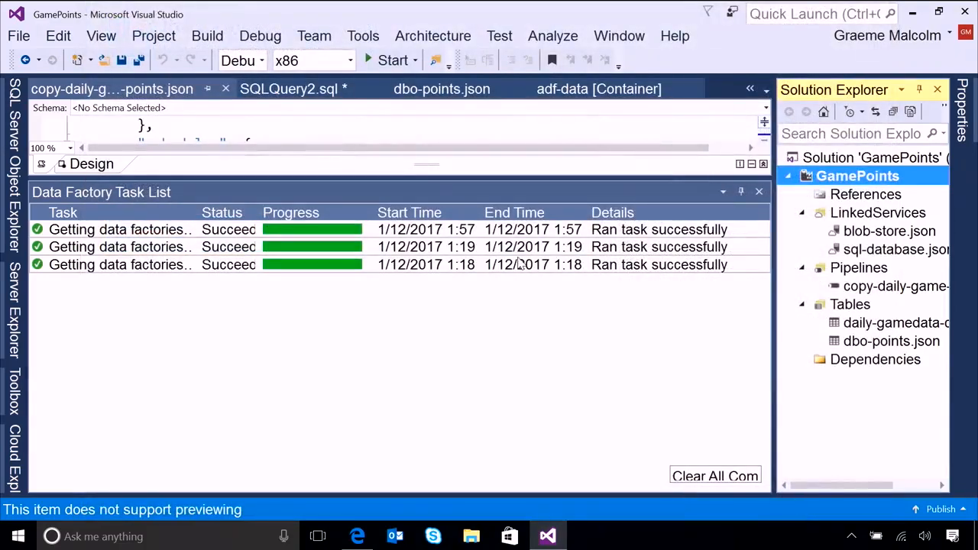
{"action": "left_click", "coordinate": [758, 193]}
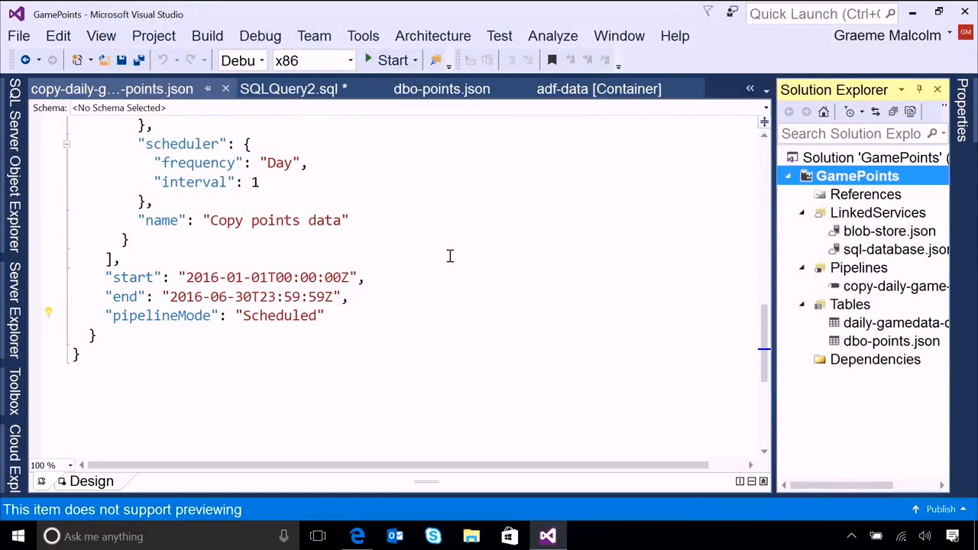
Switch to the Azure portal in Edge, list the pipelines of adf-12345, and open Monitor & Manage for that data factory.
{"action": "left_click", "coordinate": [358, 537]}
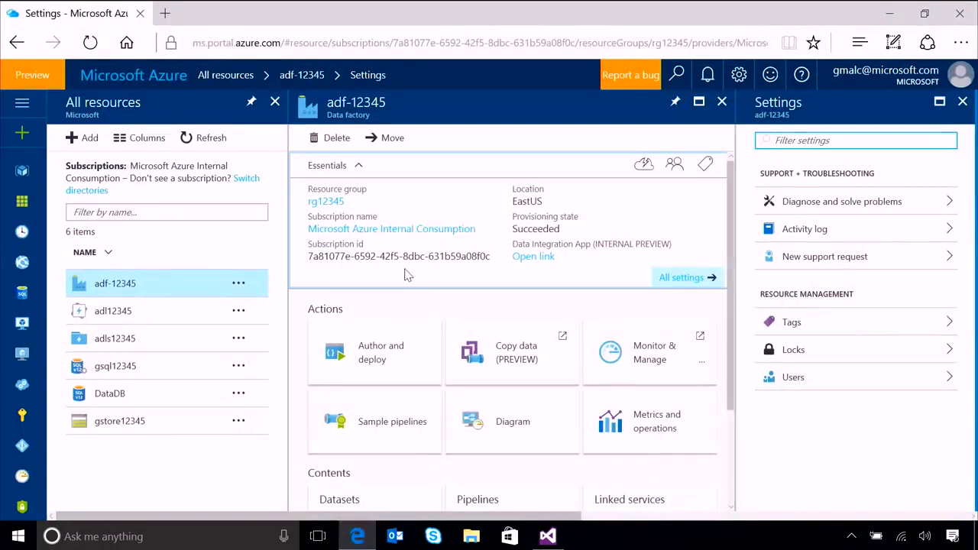
{"action": "mouse_move", "coordinate": [398, 231]}
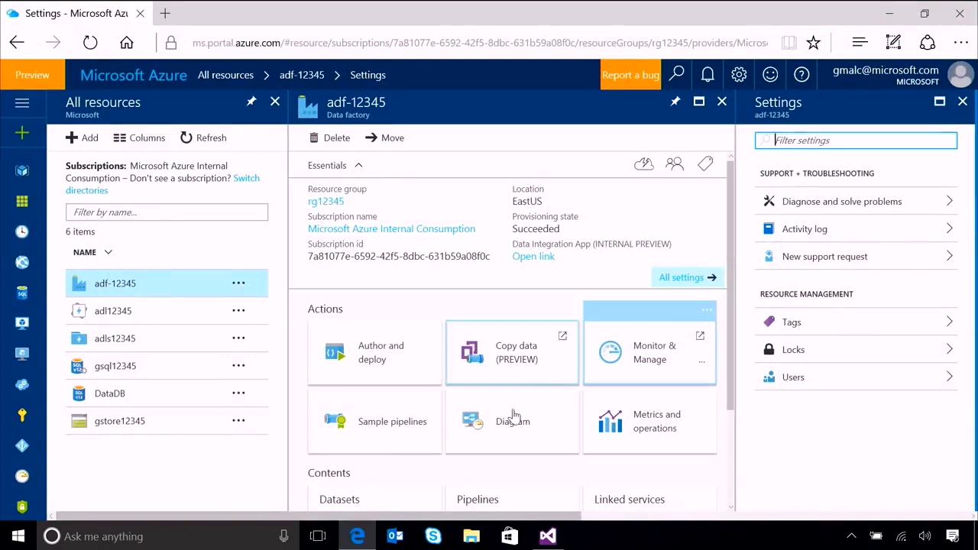
{"action": "left_click", "coordinate": [487, 499]}
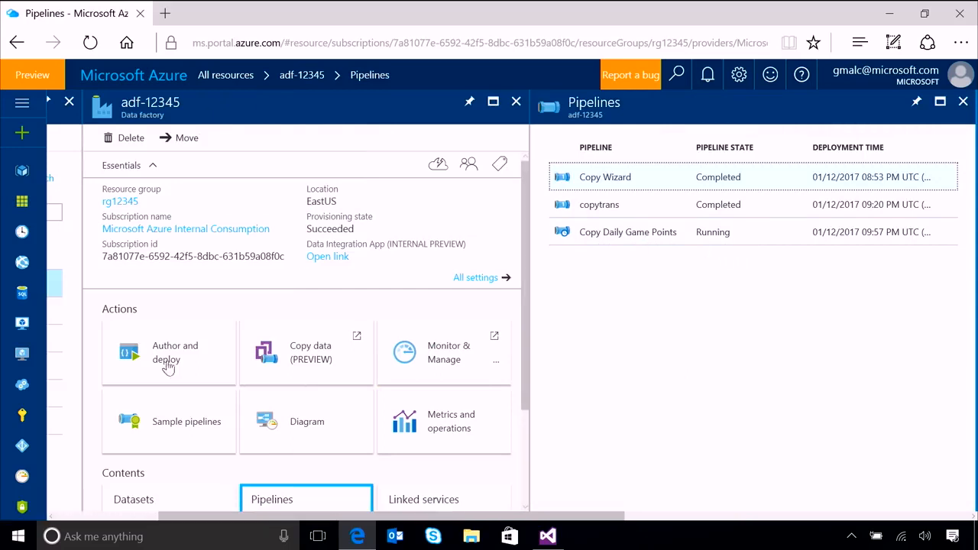
{"action": "left_click", "coordinate": [450, 361]}
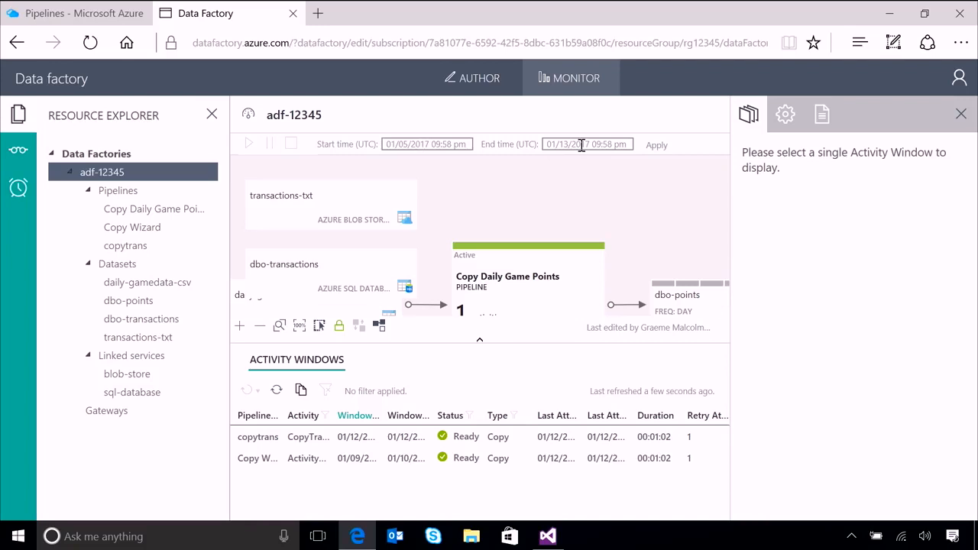
Set the monitoring start time to 01/01/2016 12:00 am.
{"action": "left_click", "coordinate": [449, 144]}
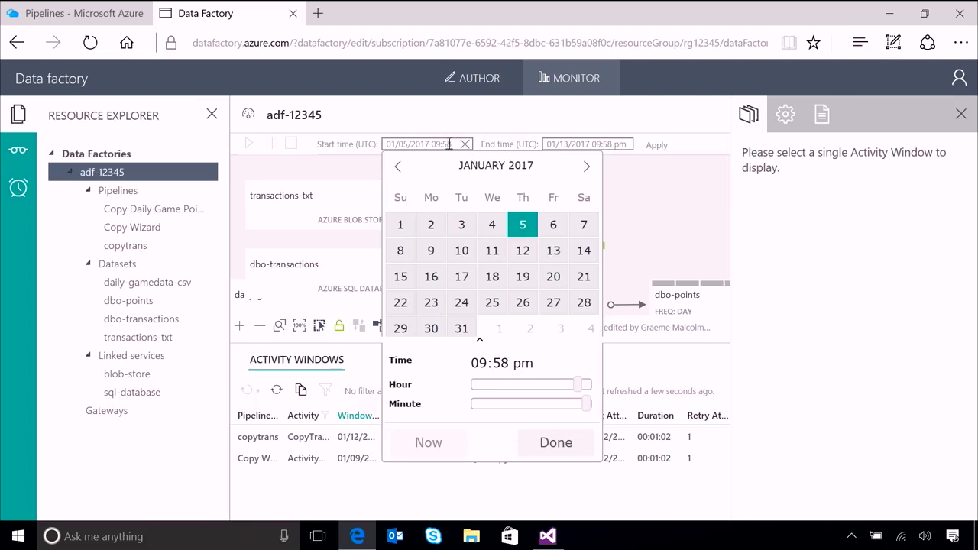
{"action": "left_click", "coordinate": [398, 167]}
{"action": "left_click", "coordinate": [398, 167]}
{"action": "left_click", "coordinate": [398, 168]}
{"action": "left_click", "coordinate": [399, 167]}
{"action": "left_click", "coordinate": [398, 167]}
{"action": "left_click", "coordinate": [398, 167]}
{"action": "left_click", "coordinate": [398, 167]}
{"action": "left_click", "coordinate": [399, 167]}
{"action": "left_click", "coordinate": [399, 168]}
{"action": "left_click", "coordinate": [398, 168]}
{"action": "left_click", "coordinate": [398, 168]}
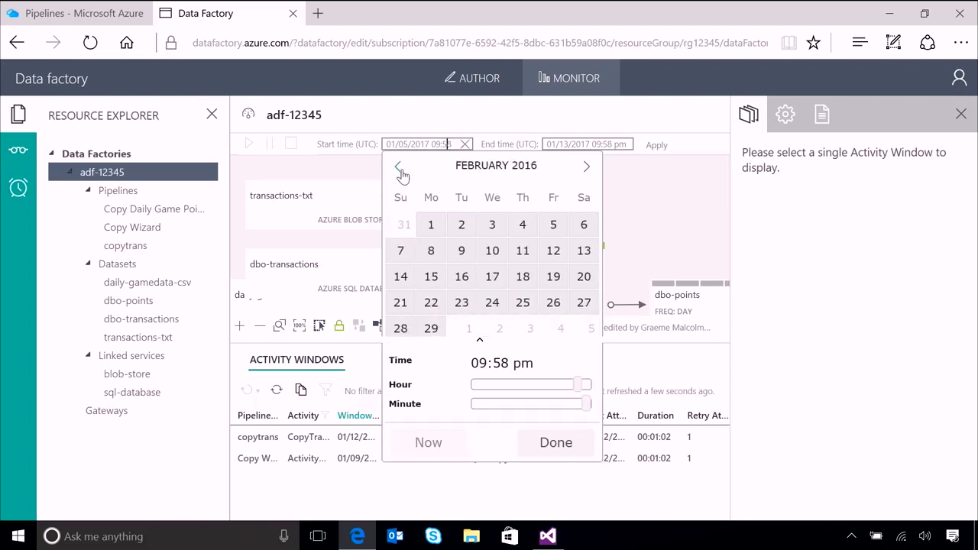
{"action": "left_click", "coordinate": [399, 167]}
{"action": "left_click", "coordinate": [553, 225]}
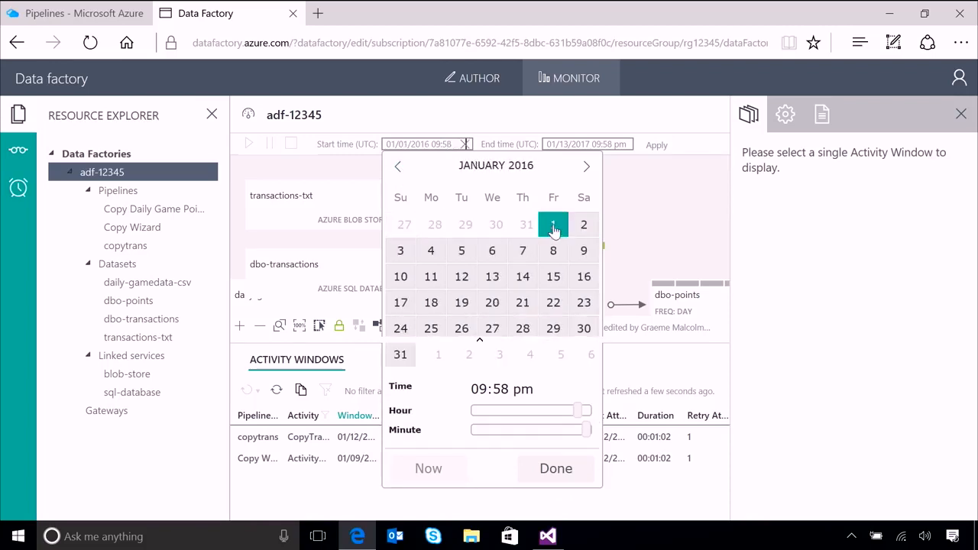
{"action": "left_click_drag", "start_coordinate": [581, 410], "coordinate": [459, 435]}
{"action": "left_click", "coordinate": [585, 431]}
{"action": "left_click_drag", "start_coordinate": [587, 410], "coordinate": [451, 420]}
{"action": "left_click", "coordinate": [555, 470]}
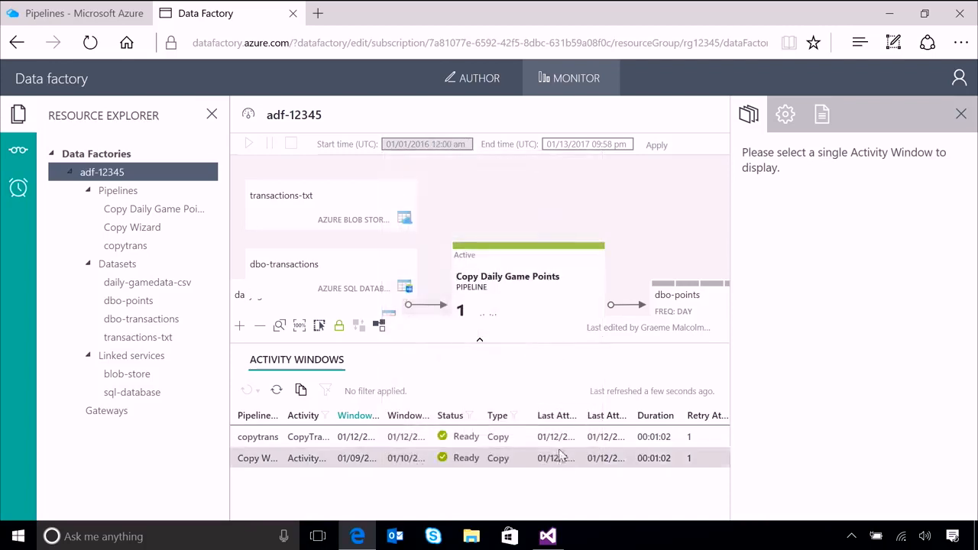
Set the monitoring end time to 06/30/2016 11:59 pm and apply the time range.
{"action": "left_click", "coordinate": [574, 145]}
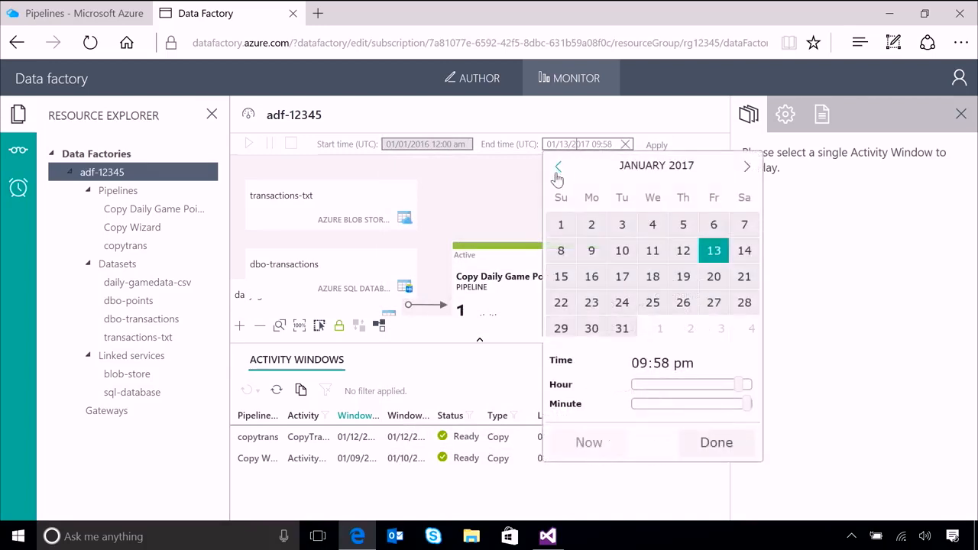
{"action": "left_click", "coordinate": [559, 170]}
{"action": "left_click", "coordinate": [559, 169]}
{"action": "left_click", "coordinate": [558, 170]}
{"action": "left_click", "coordinate": [559, 169]}
{"action": "left_click", "coordinate": [558, 169]}
{"action": "left_click", "coordinate": [559, 169]}
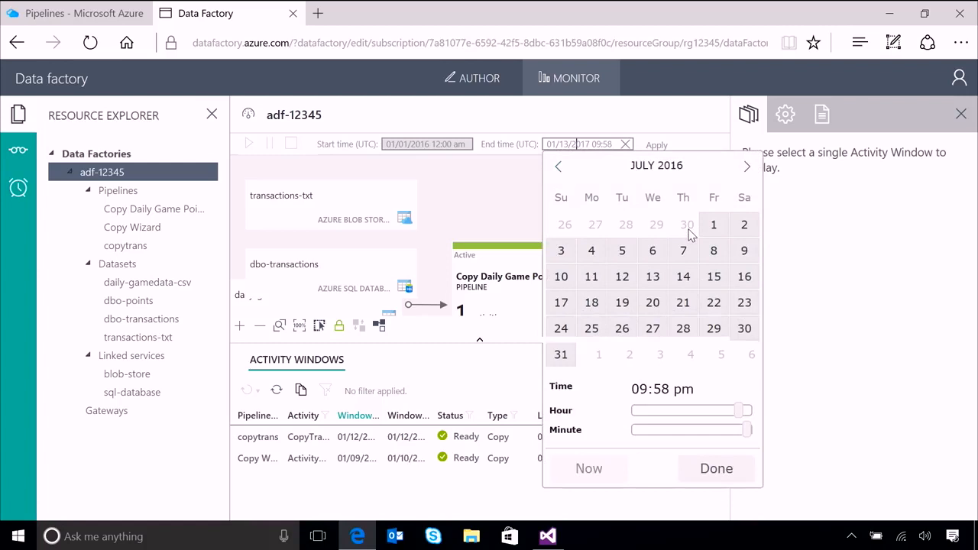
{"action": "left_click", "coordinate": [559, 168]}
{"action": "left_click", "coordinate": [683, 330]}
{"action": "left_click_drag", "start_coordinate": [738, 384], "coordinate": [749, 404]}
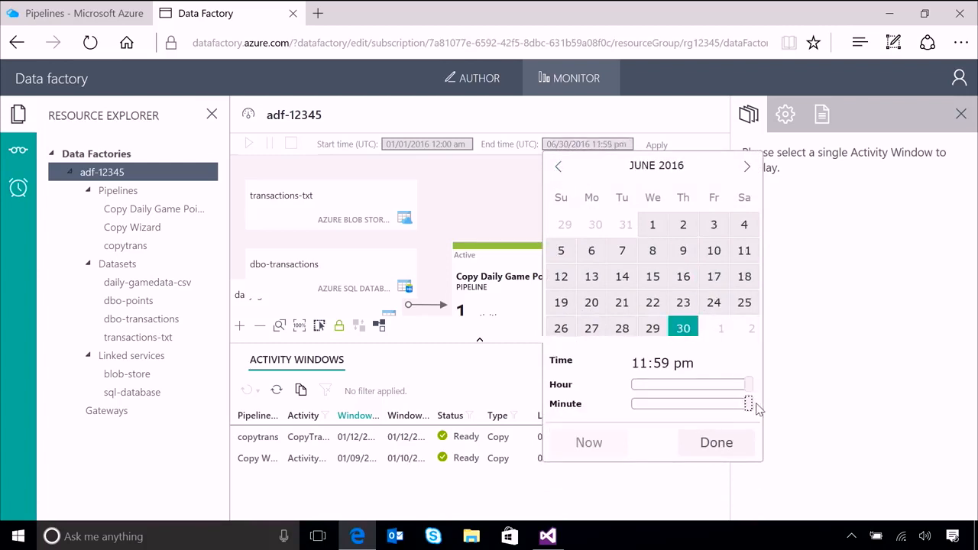
{"action": "left_click", "coordinate": [717, 444]}
{"action": "left_click", "coordinate": [654, 145]}
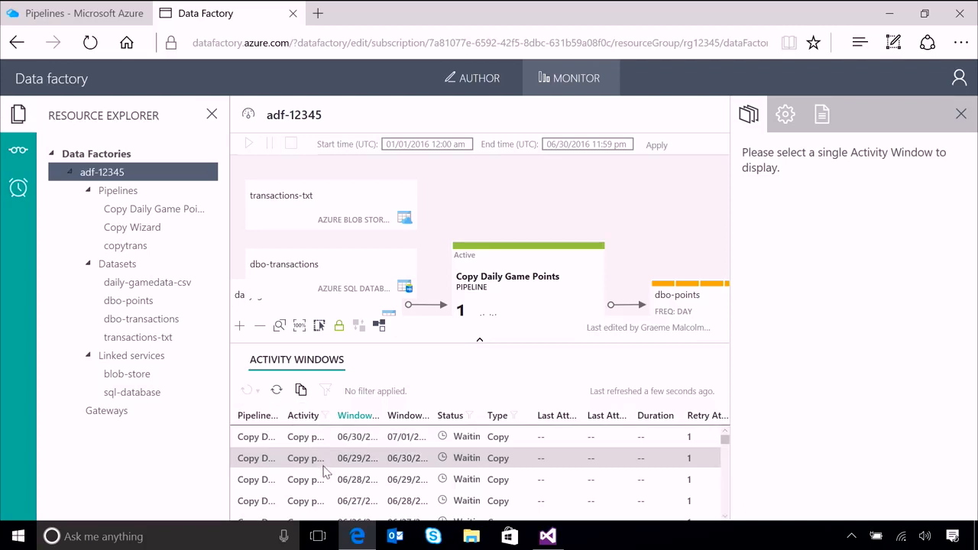
Filter the activity windows list by the Ready status.
{"action": "left_click", "coordinate": [474, 421]}
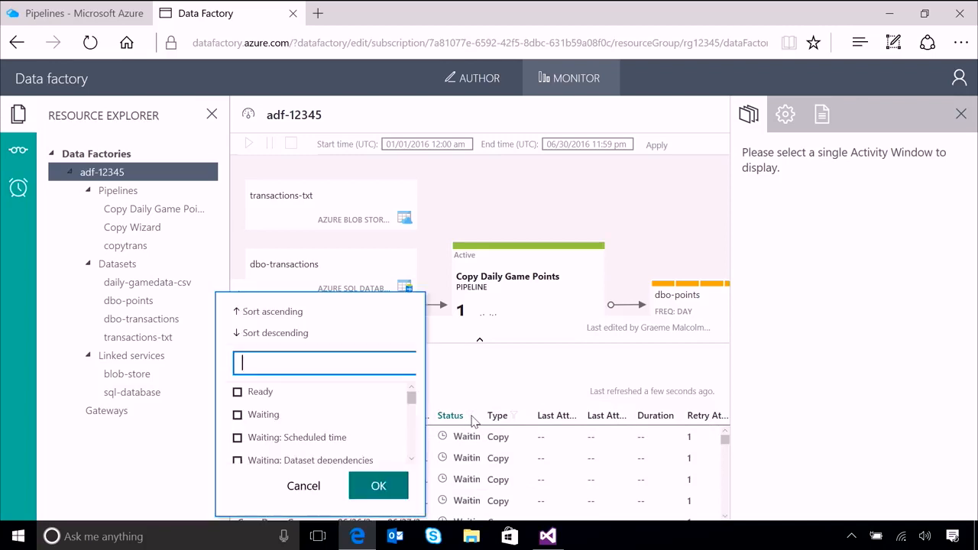
{"action": "left_click", "coordinate": [237, 392]}
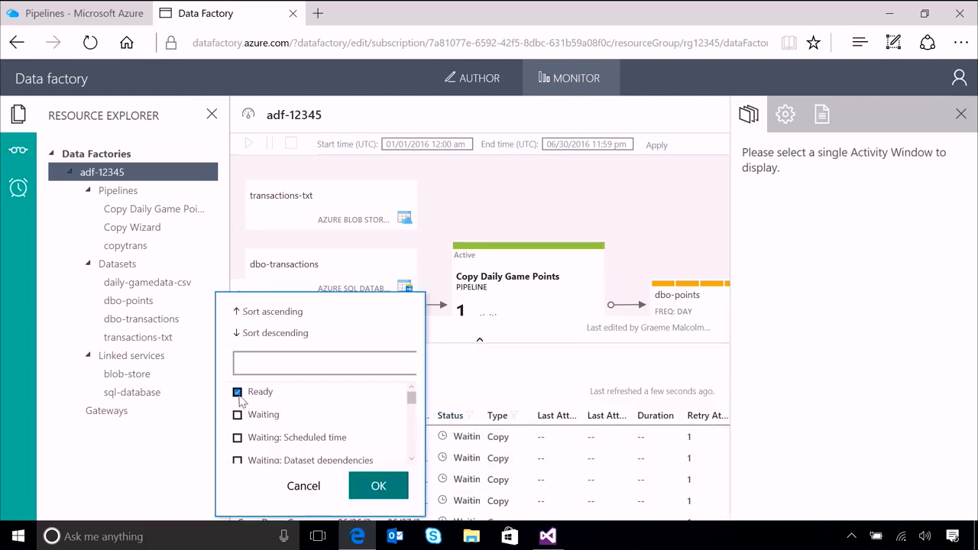
{"action": "left_click", "coordinate": [387, 481]}
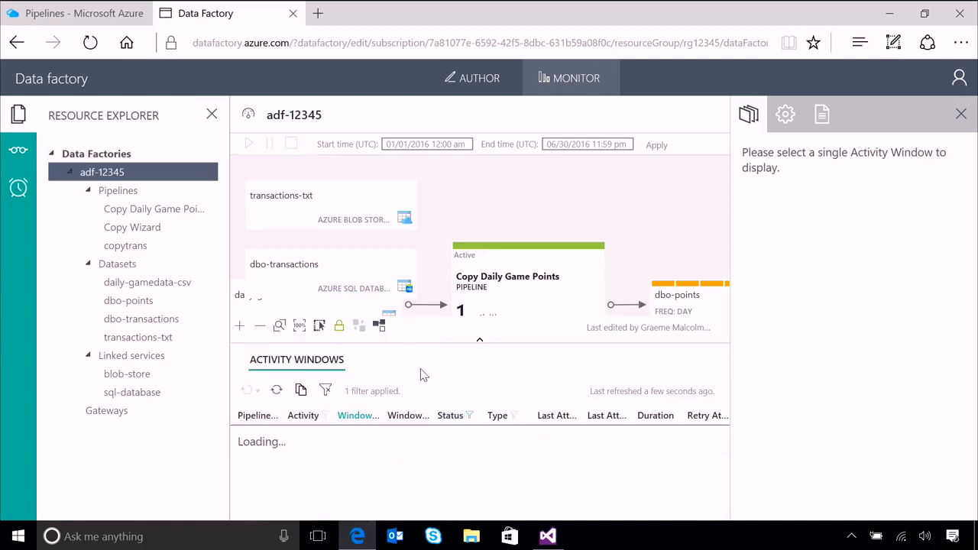
Change the activity windows' status filter from Ready to Waiting.
{"action": "left_click", "coordinate": [469, 416]}
{"action": "left_click", "coordinate": [237, 392]}
{"action": "left_click", "coordinate": [238, 415]}
{"action": "left_click", "coordinate": [384, 490]}
Set the activity windows' status filter to show only In progress windows.
{"action": "left_click", "coordinate": [470, 416]}
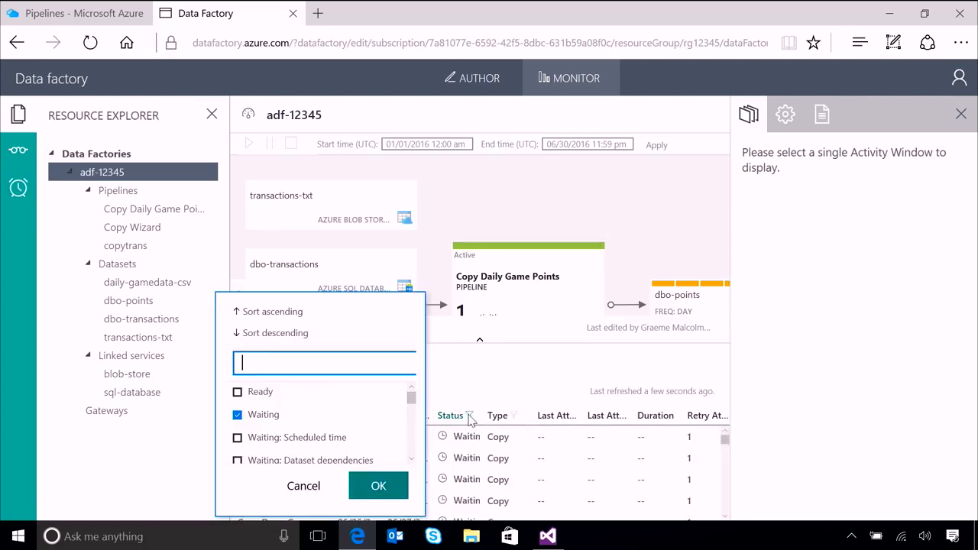
{"action": "left_click", "coordinate": [238, 416]}
{"action": "left_click_drag", "start_coordinate": [411, 399], "coordinate": [413, 430]}
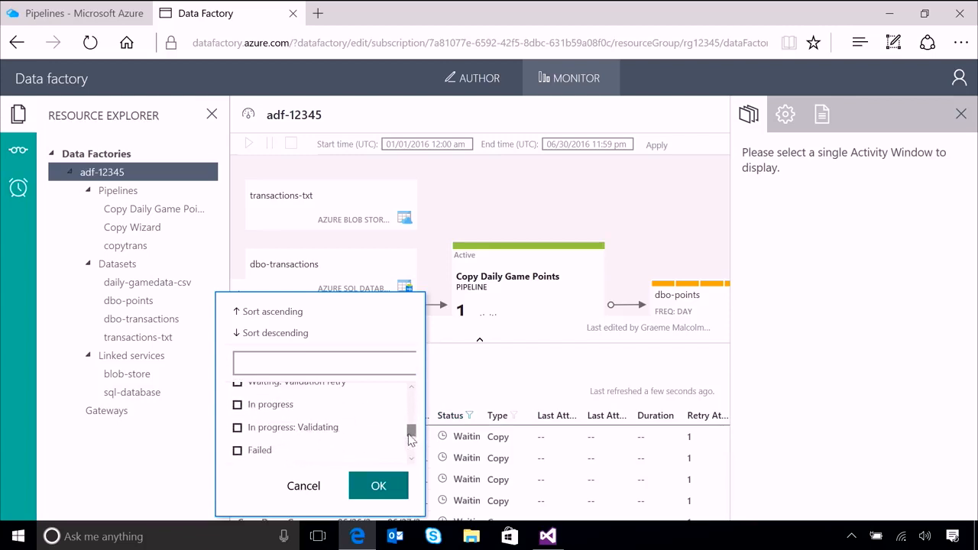
{"action": "left_click", "coordinate": [380, 486]}
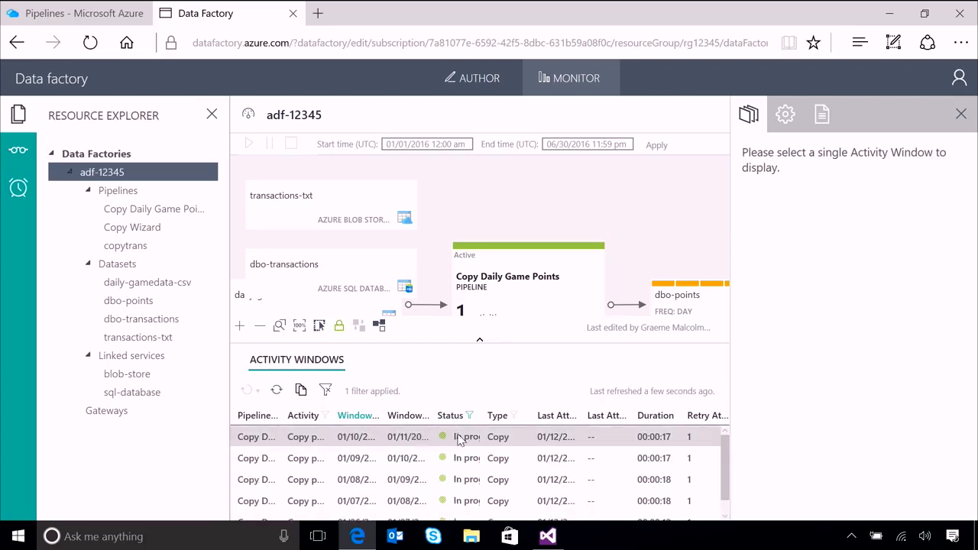
Clear the activity windows filter and select the window starting 06/30/2016 to inspect its June calendar.
{"action": "left_click", "coordinate": [327, 390]}
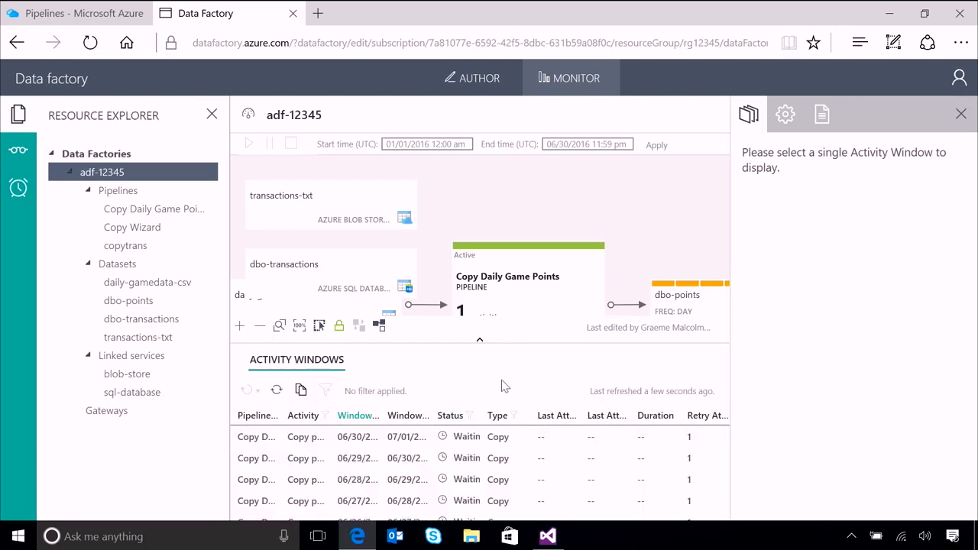
{"action": "left_click", "coordinate": [338, 442]}
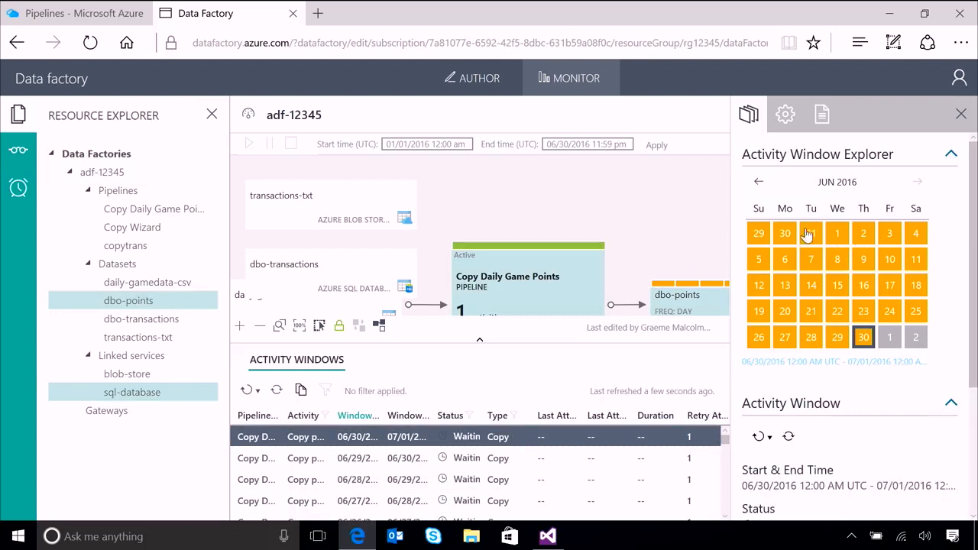
{"action": "mouse_move", "coordinate": [875, 238]}
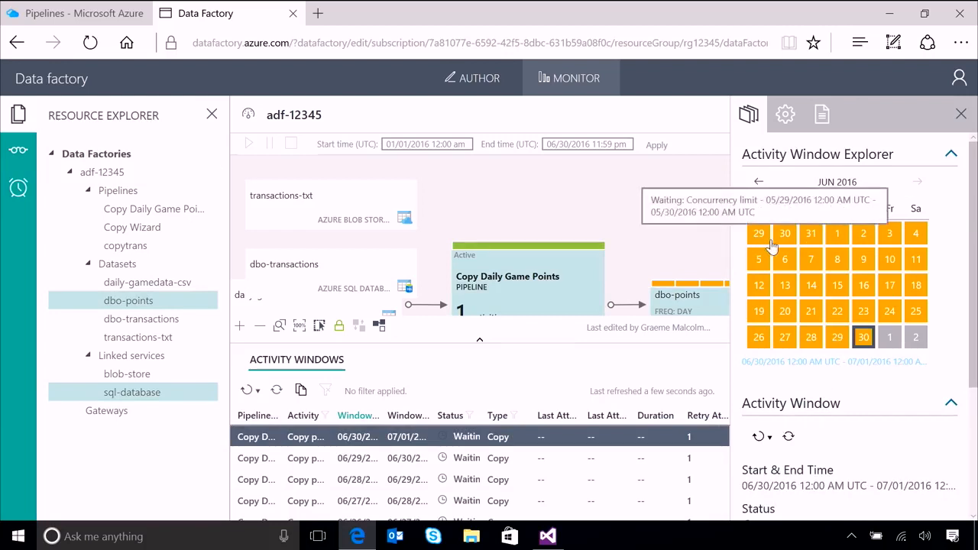
{"action": "mouse_move", "coordinate": [819, 243]}
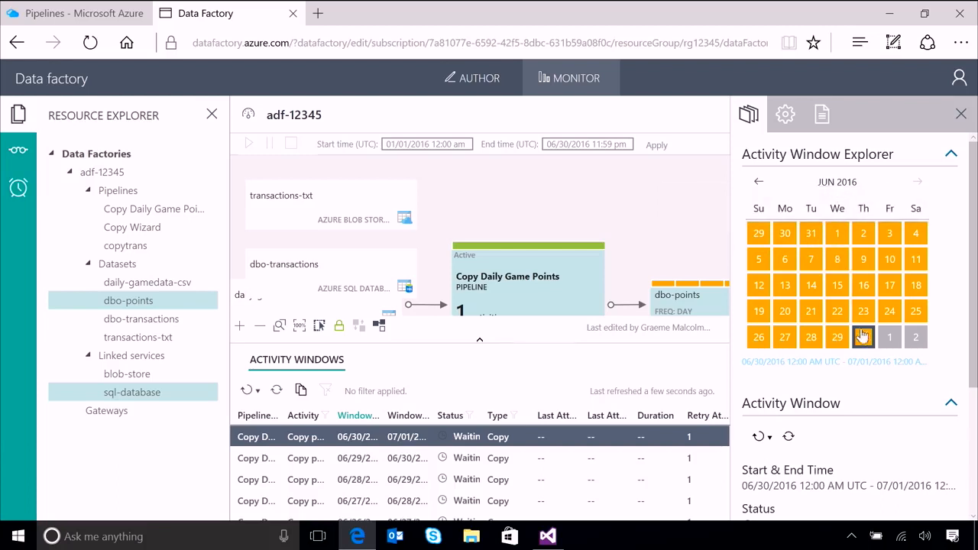
Move the Activity Window Explorer calendar back to January 2016 to examine the daily window statuses.
{"action": "left_click", "coordinate": [758, 184]}
{"action": "left_click", "coordinate": [758, 183]}
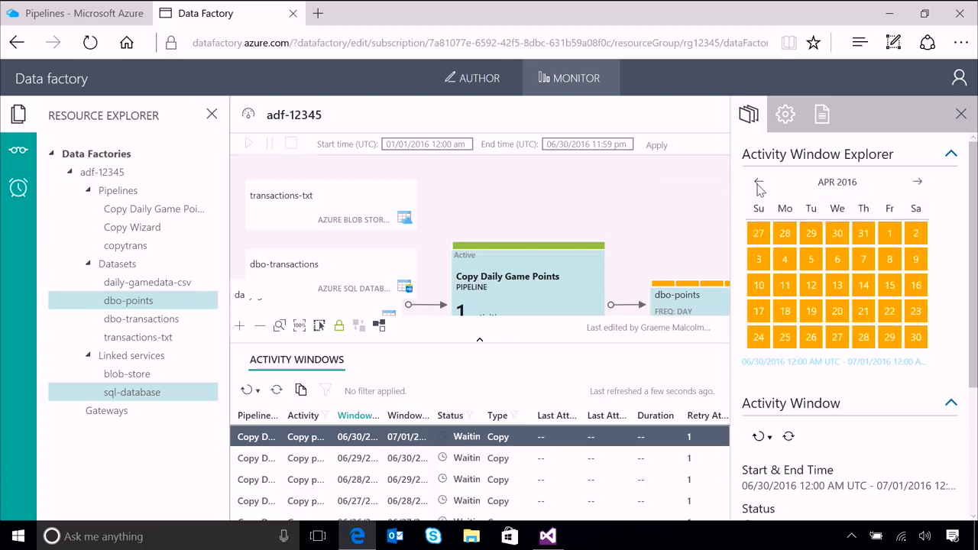
{"action": "left_click", "coordinate": [758, 183]}
{"action": "left_click", "coordinate": [758, 184]}
{"action": "left_click", "coordinate": [758, 184]}
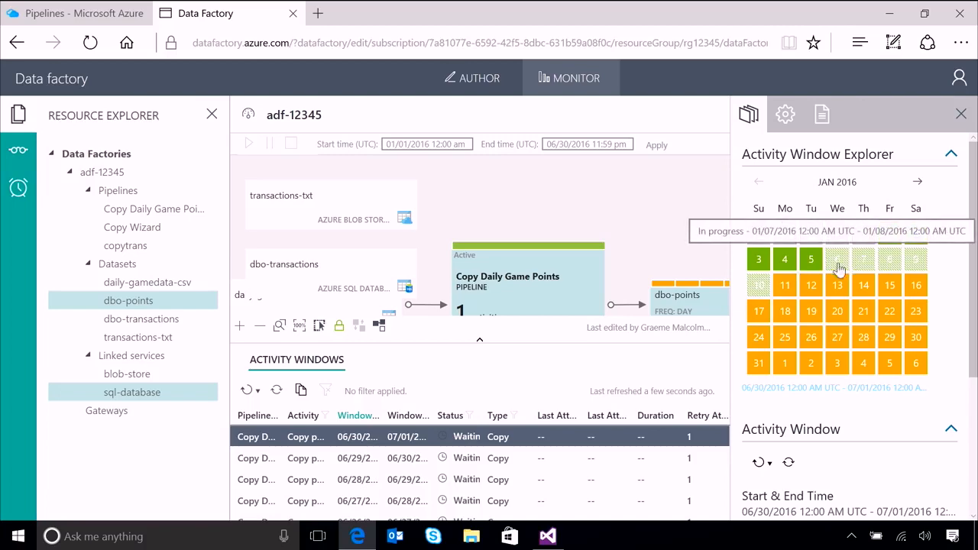
Switch to Visual Studio and run the SELECT * FROM dbo.points query in SQLQuery2.sql against DataDB.
{"action": "left_click", "coordinate": [548, 537]}
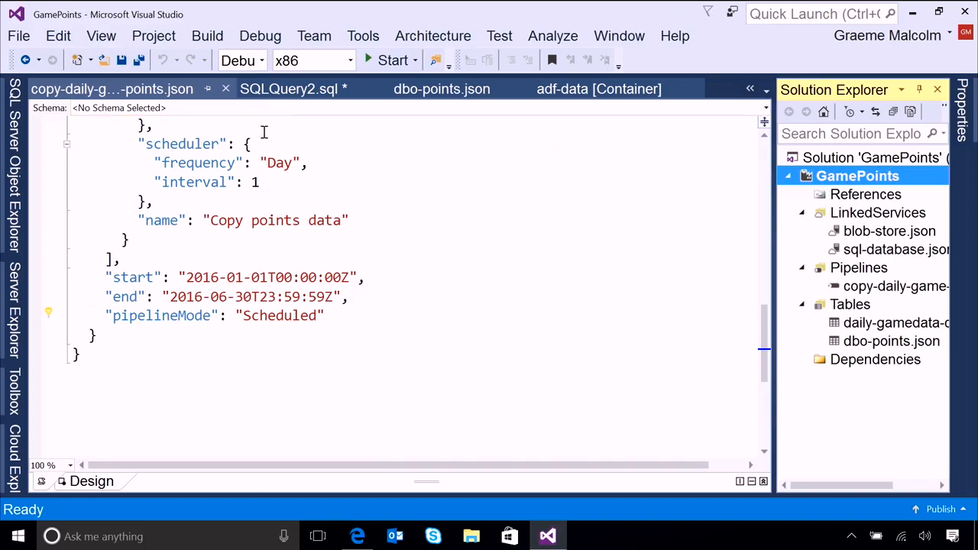
{"action": "left_click", "coordinate": [289, 90]}
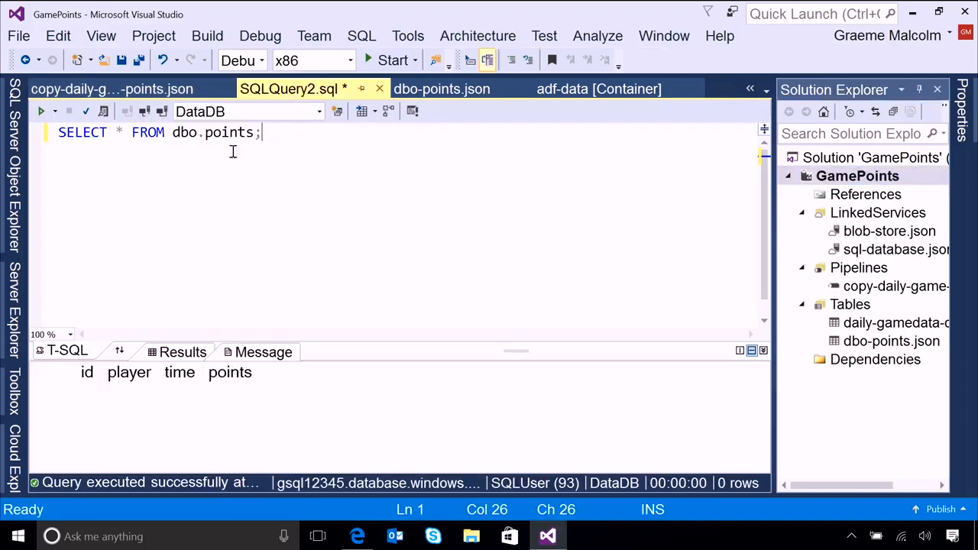
{"action": "left_click", "coordinate": [42, 111]}
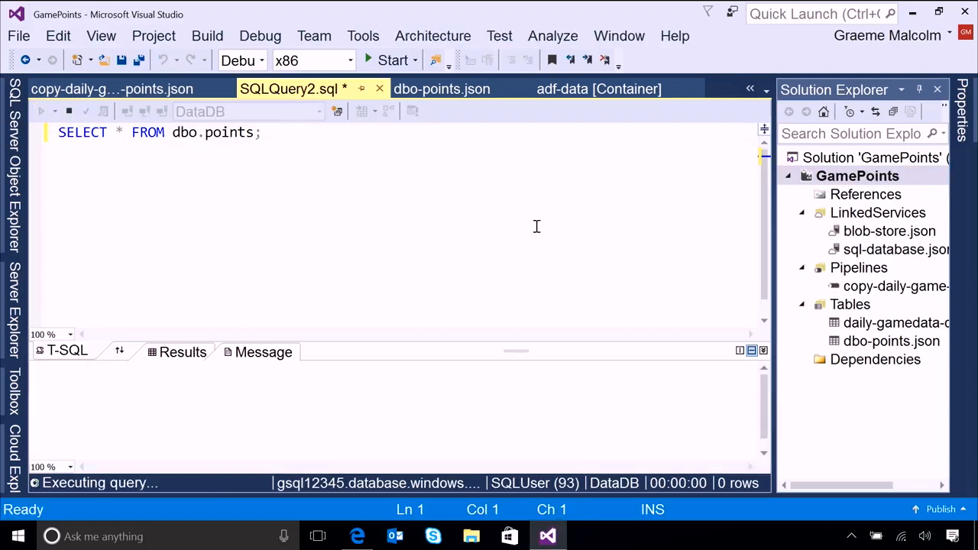